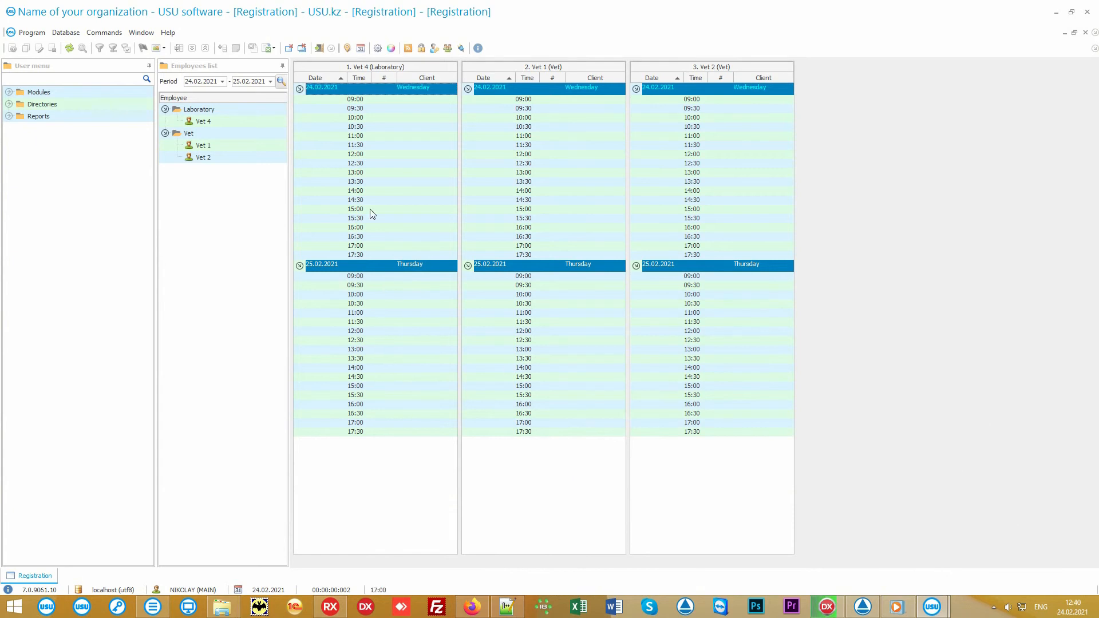
Step: Go through the employees listed under the Laboratory and Vet departments
click(222, 112)
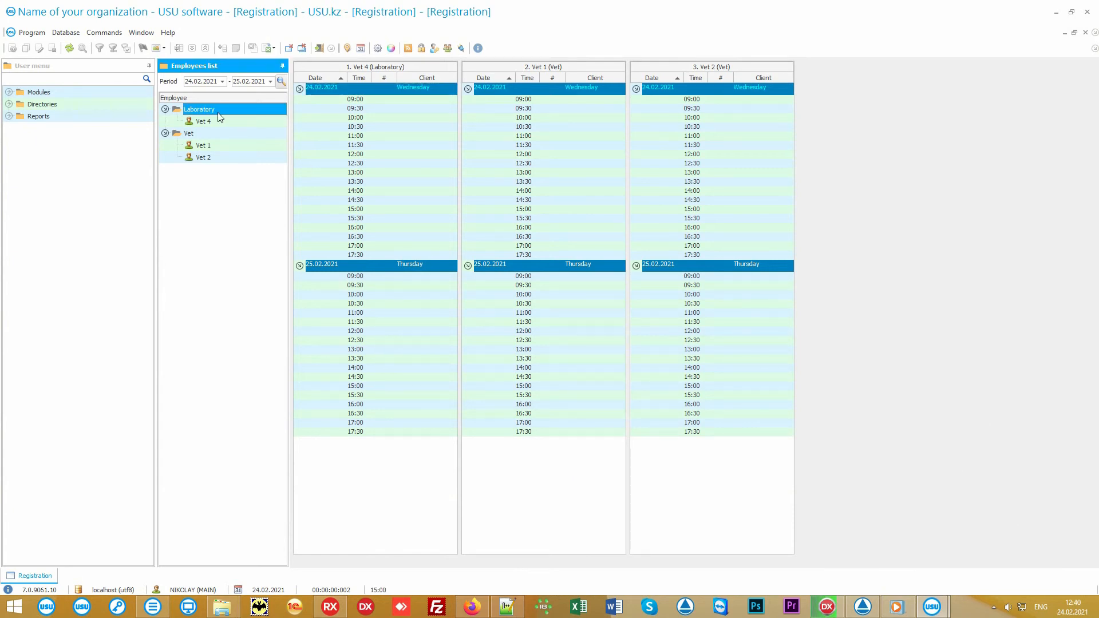
click(216, 122)
click(198, 132)
click(219, 146)
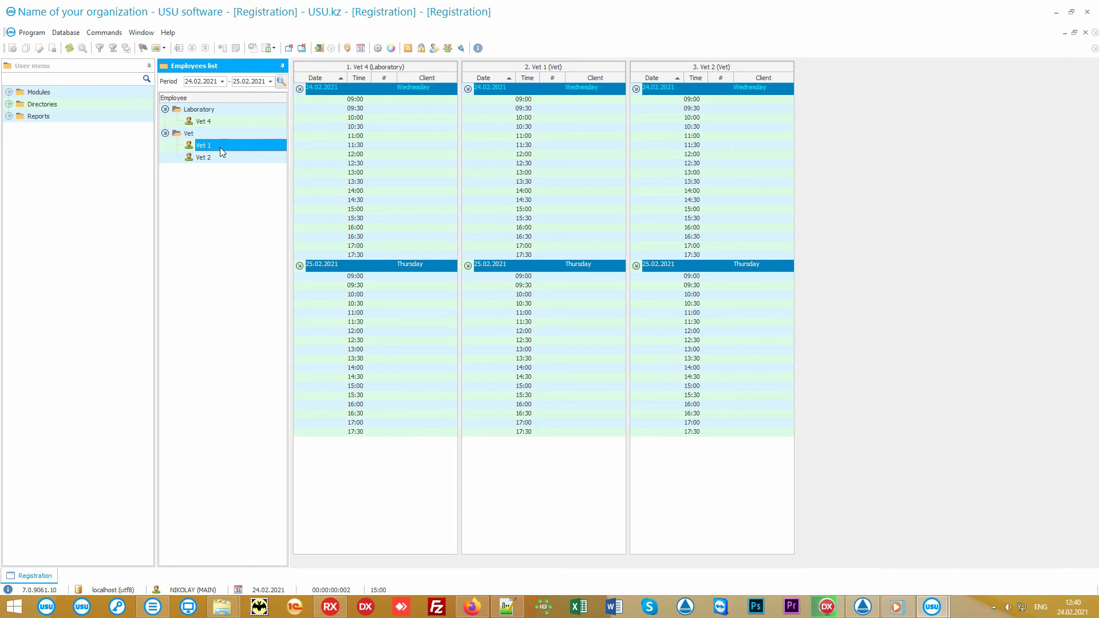
click(219, 160)
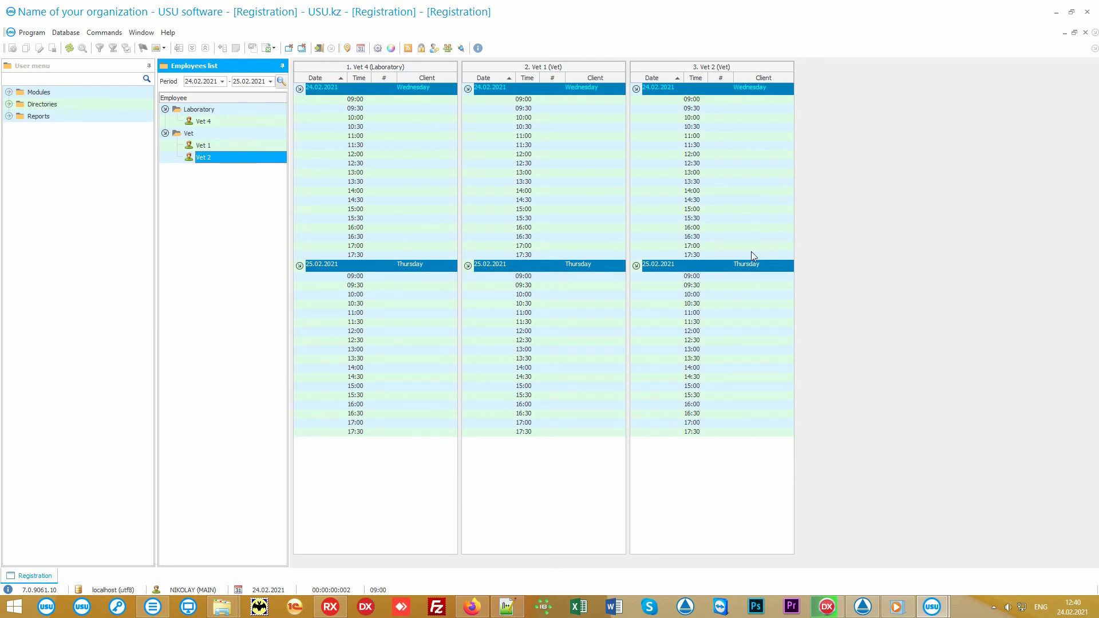
Step: Start an appointment with Vet 1 at 12:00 on 24.02.2021 and open the patient list for choosing the client
double_click(551, 154)
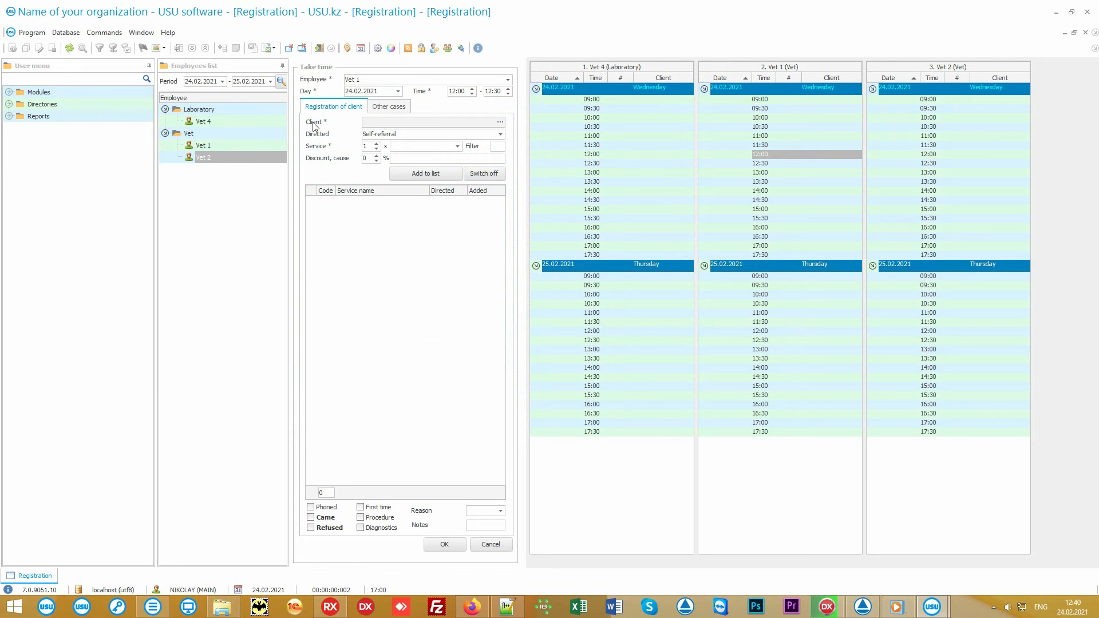
click(499, 122)
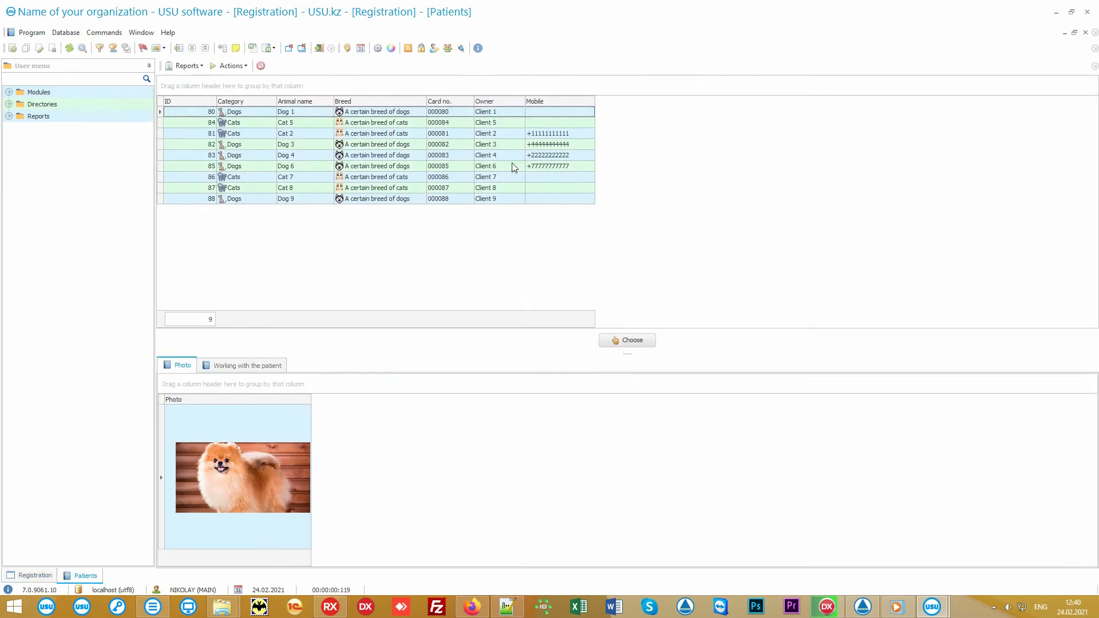
Step: Browse the patient records, examining the animals' photos, owners and mobile numbers
click(401, 123)
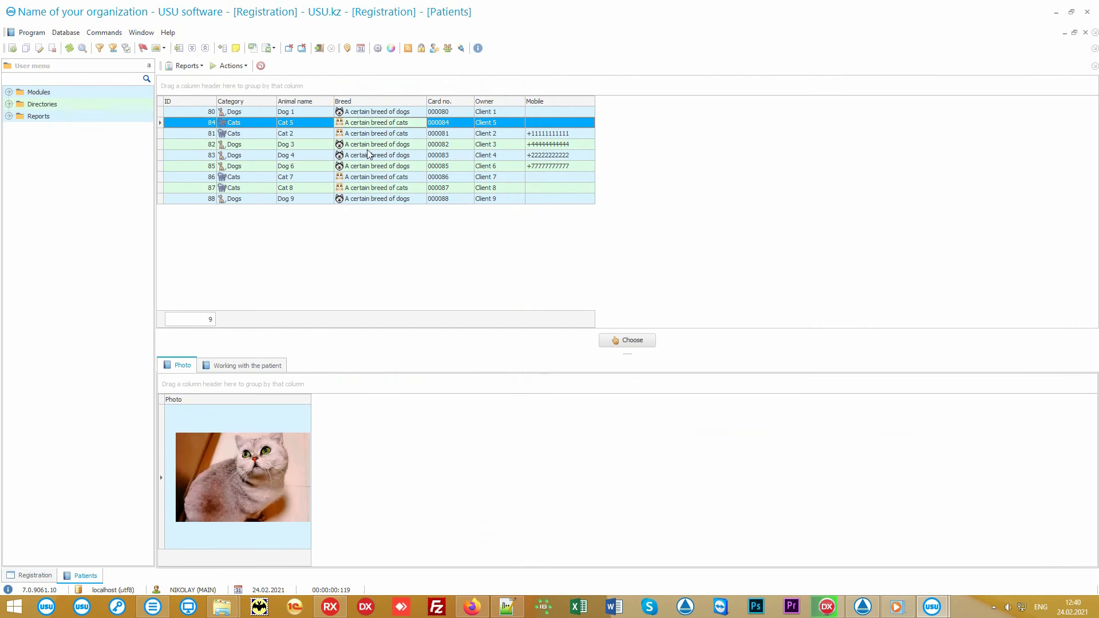
click(349, 135)
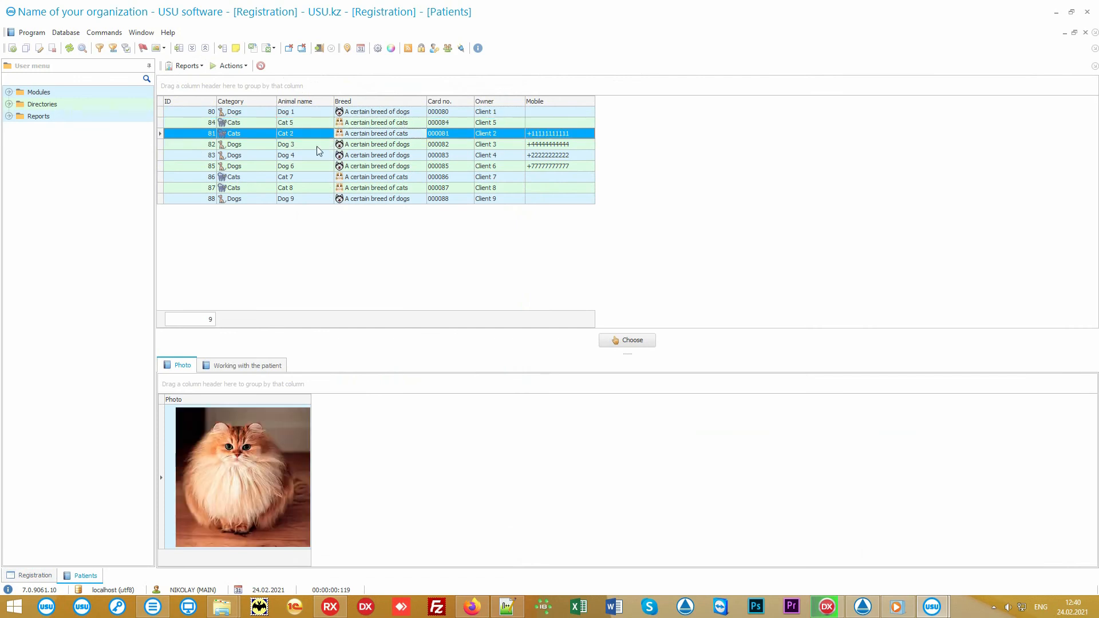
click(317, 146)
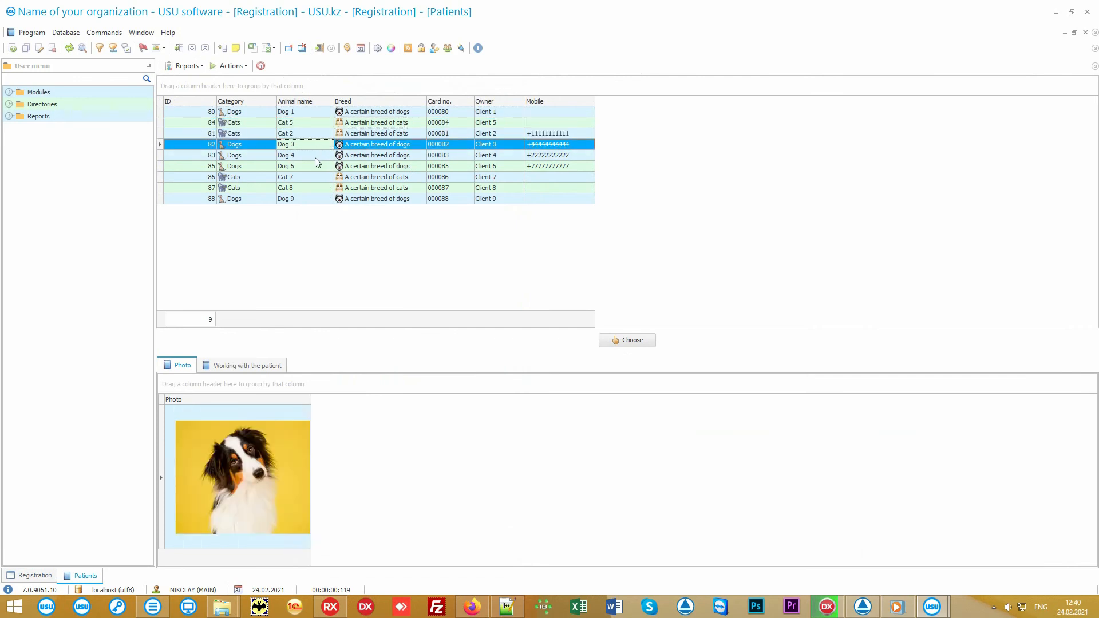
click(315, 158)
click(312, 167)
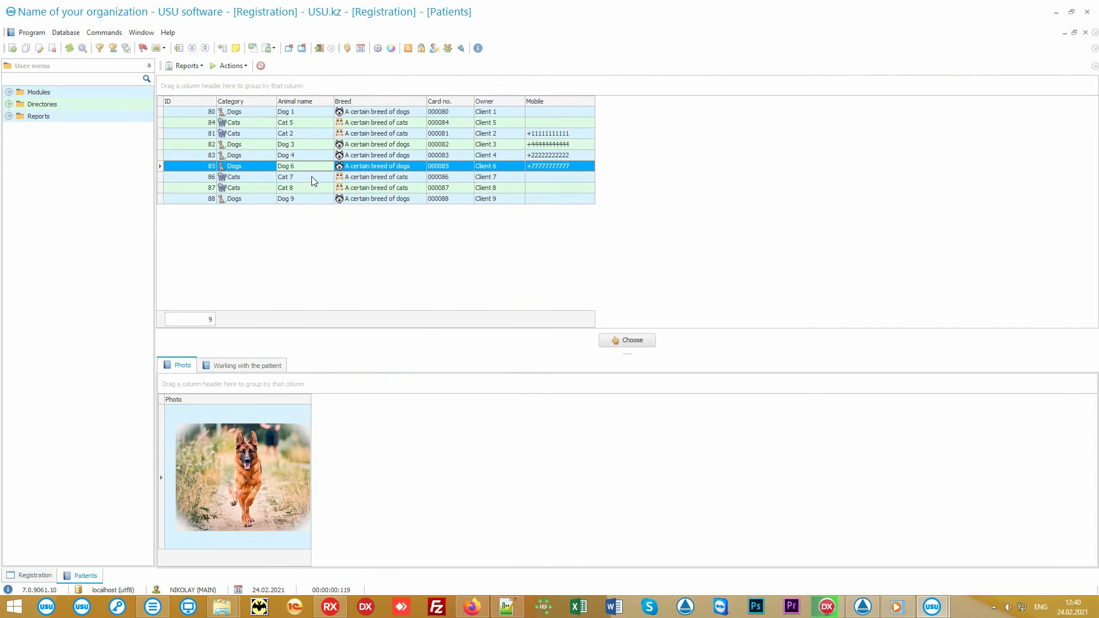
click(314, 179)
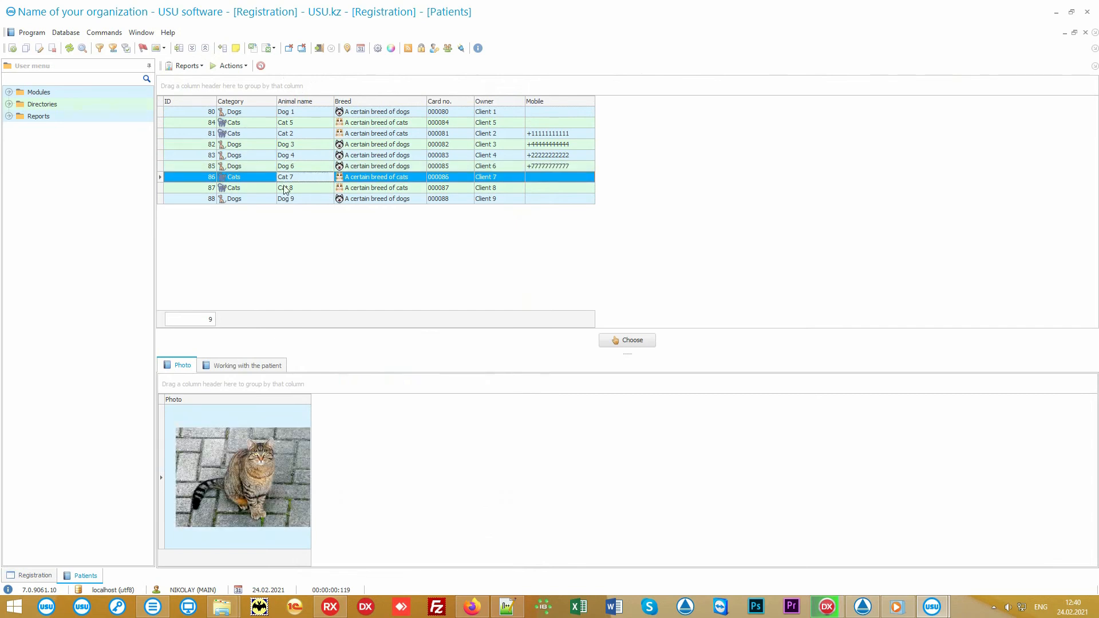
click(497, 180)
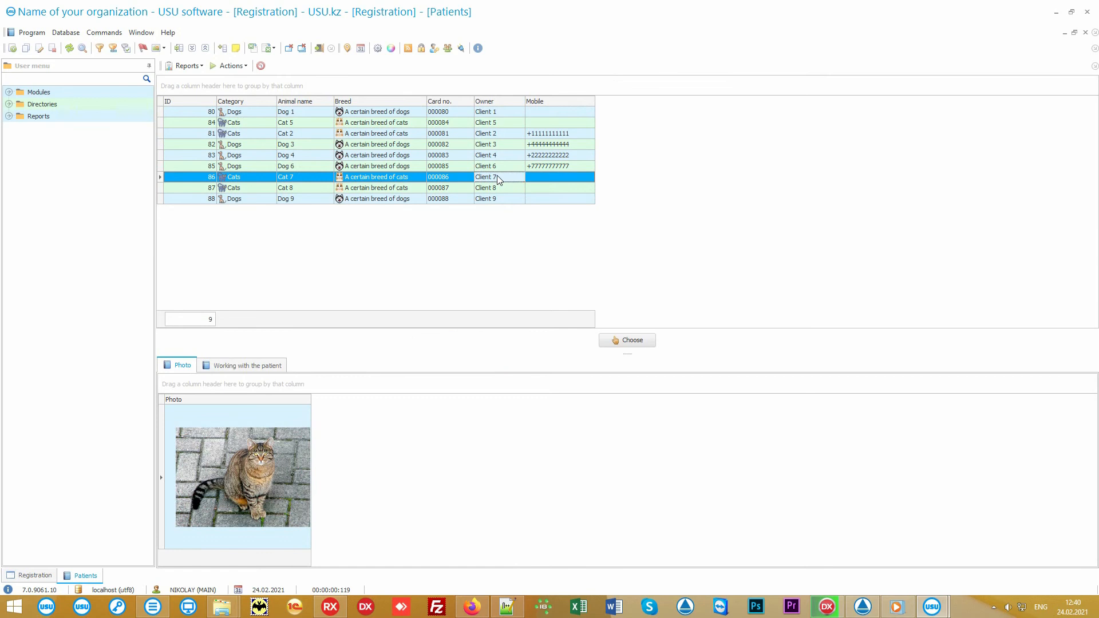
click(498, 167)
click(559, 165)
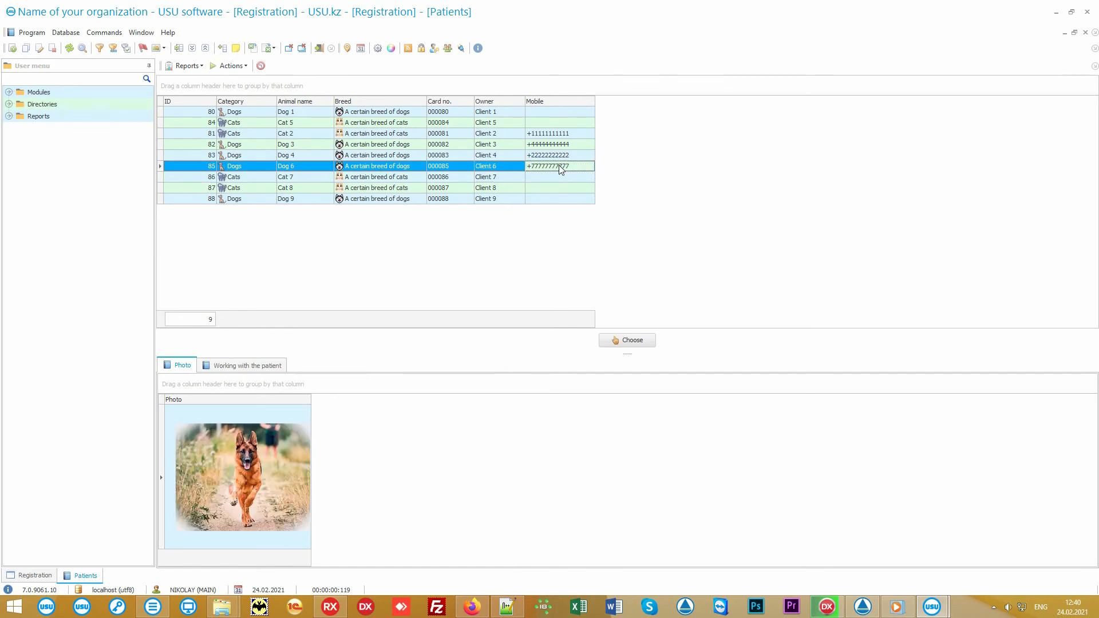
right_click(629, 170)
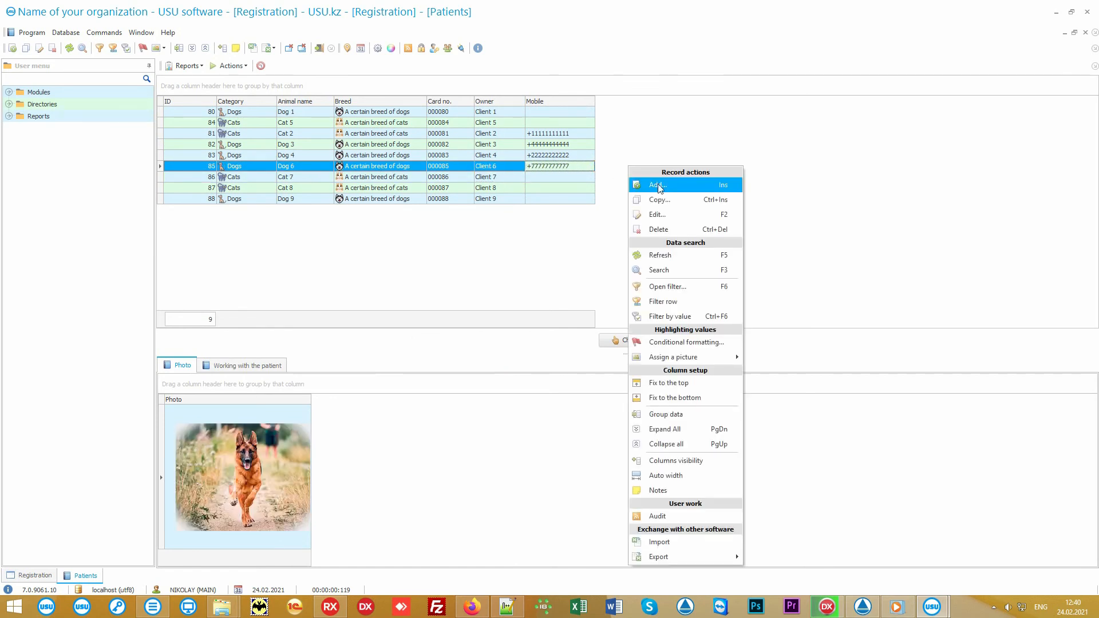
click(689, 184)
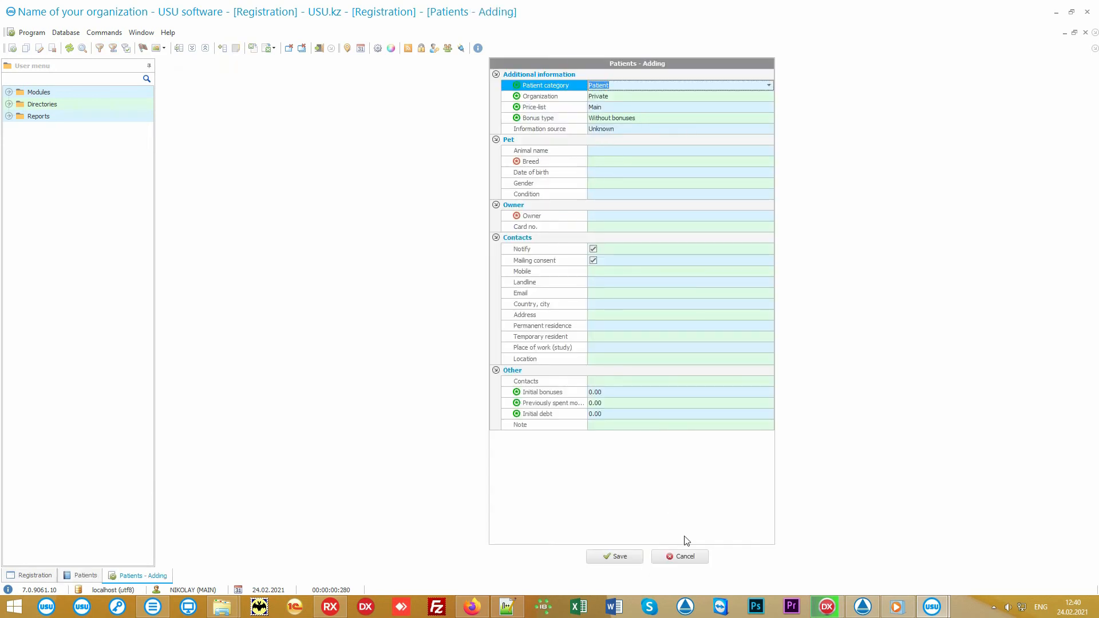
click(686, 558)
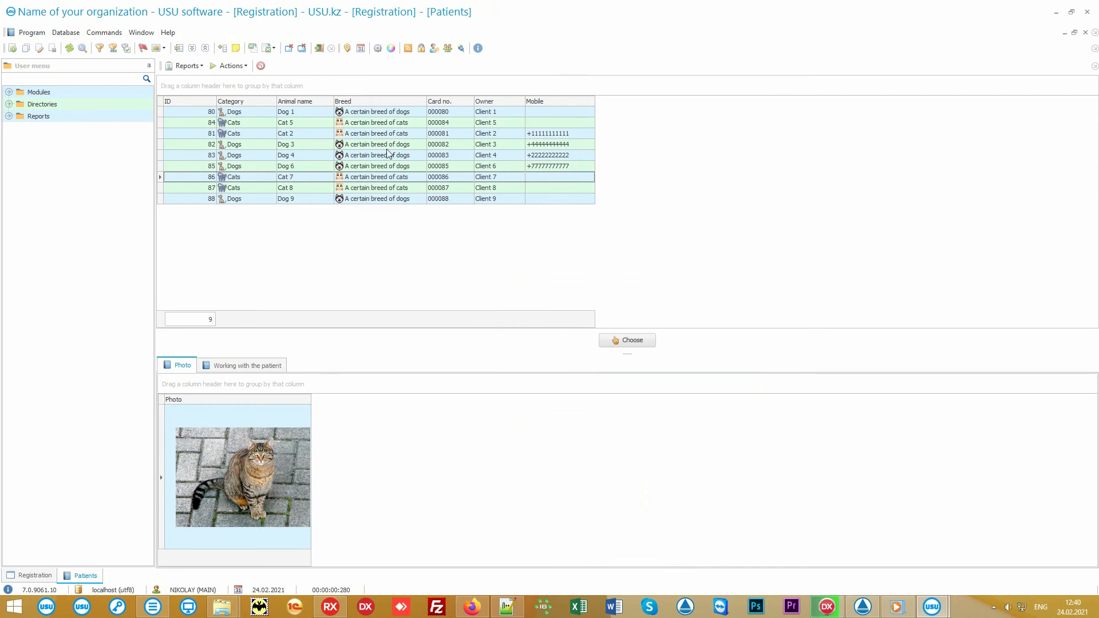
Step: Choose Dog 3 as the client and add the services "The first appointment with the vet" and "Blood test"
double_click(389, 148)
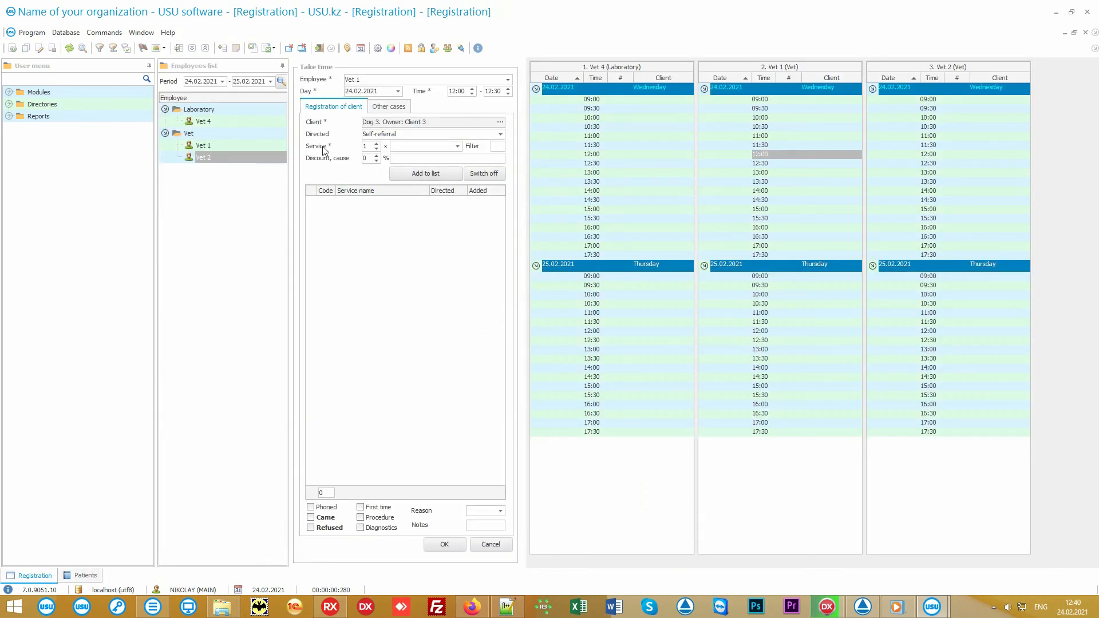
click(457, 146)
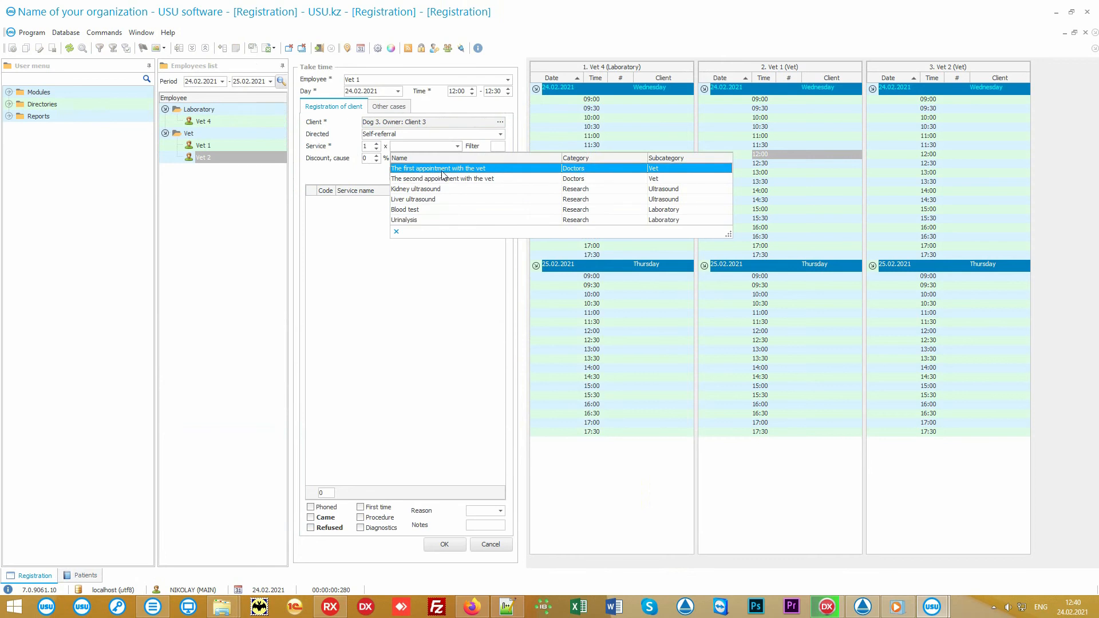
click(442, 170)
click(440, 174)
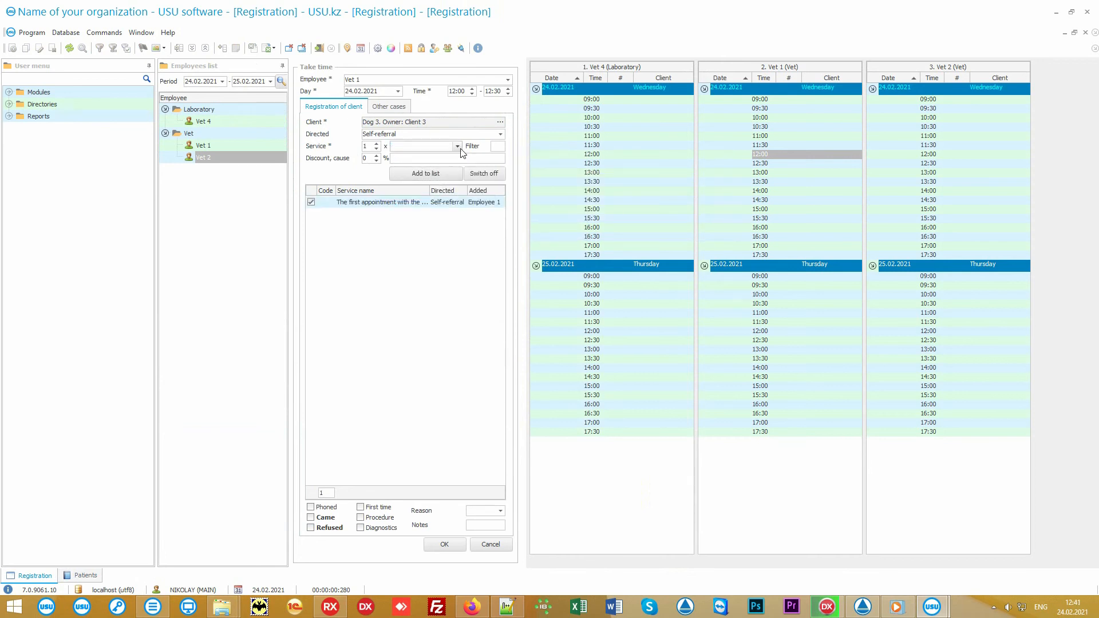
click(458, 147)
click(423, 210)
click(432, 178)
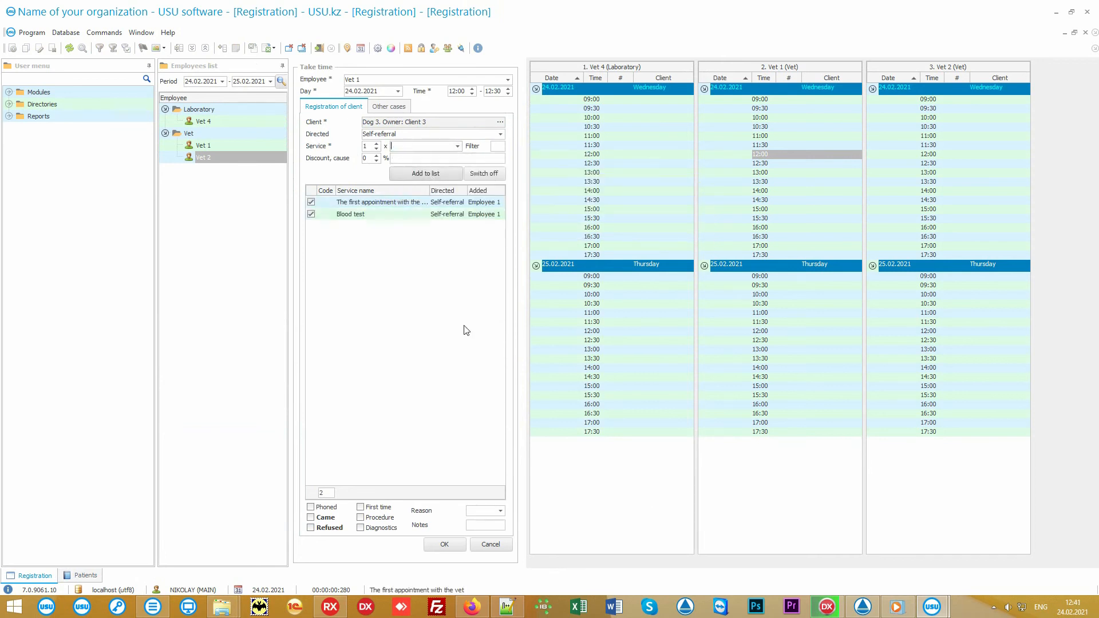
Step: Mark the client as came and save the appointment
click(324, 519)
click(434, 544)
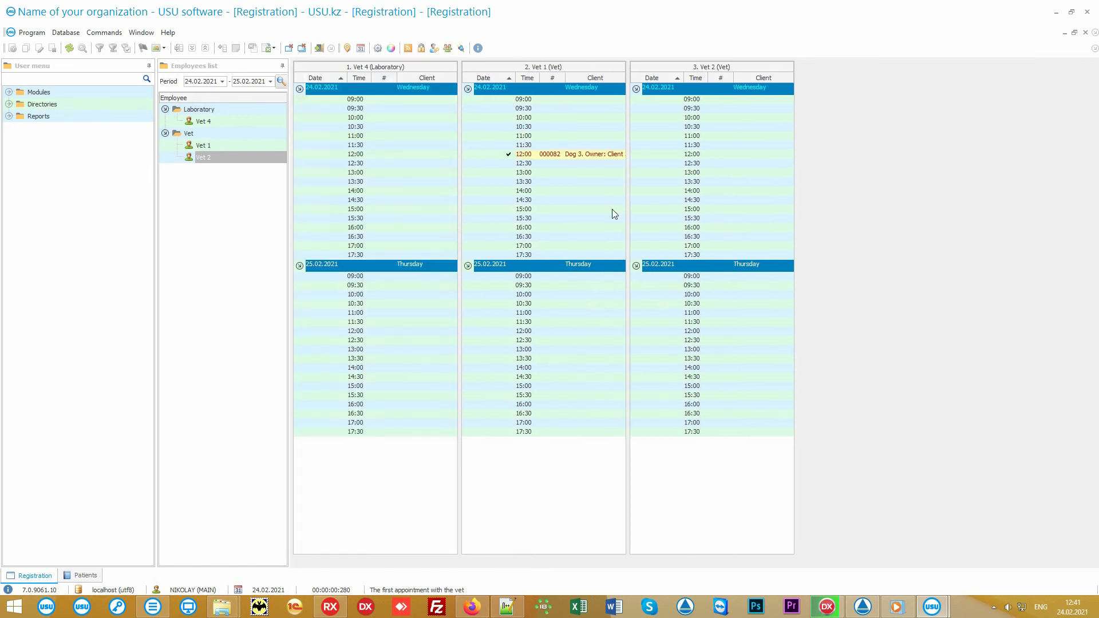
Step: Open the current history of Dog 3's 12:00 appointment with Vet 1 and review its service entries
click(607, 157)
right_click(607, 156)
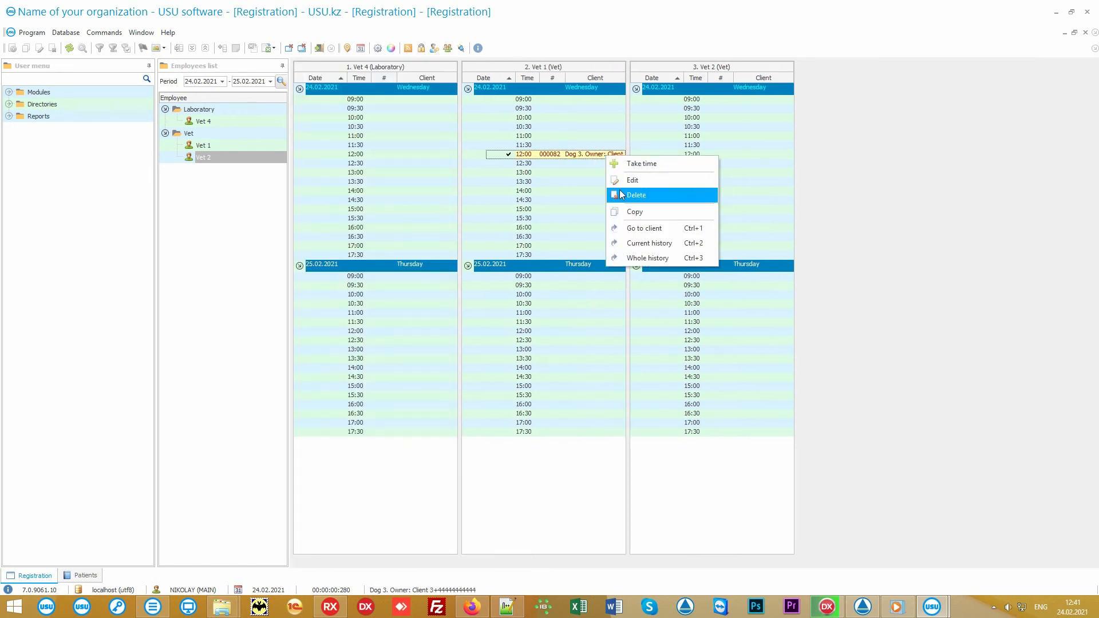
click(674, 244)
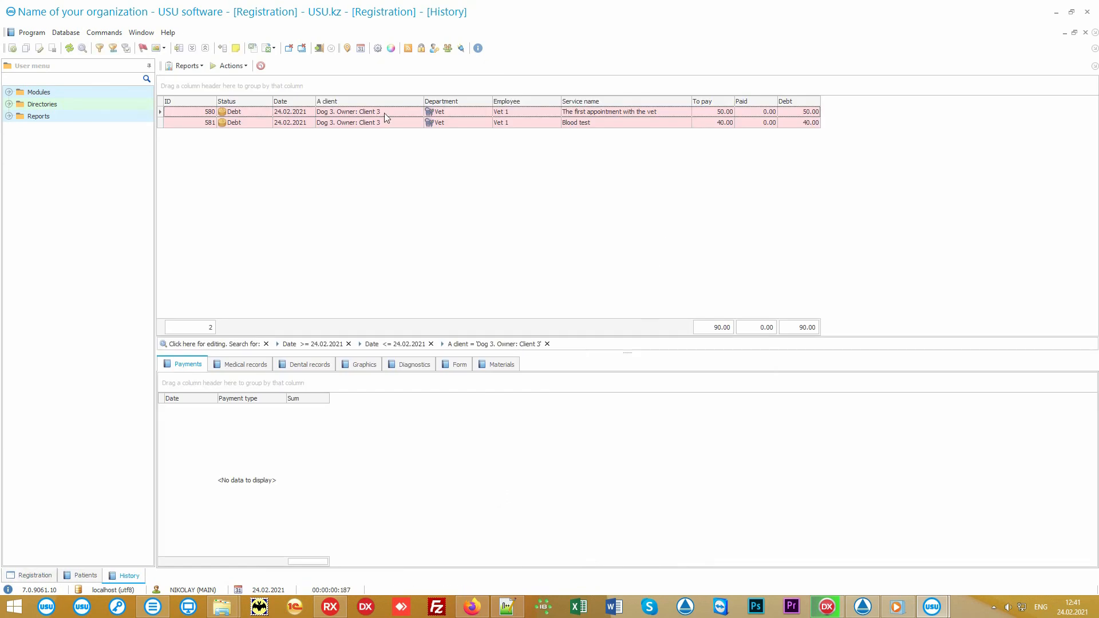
click(667, 111)
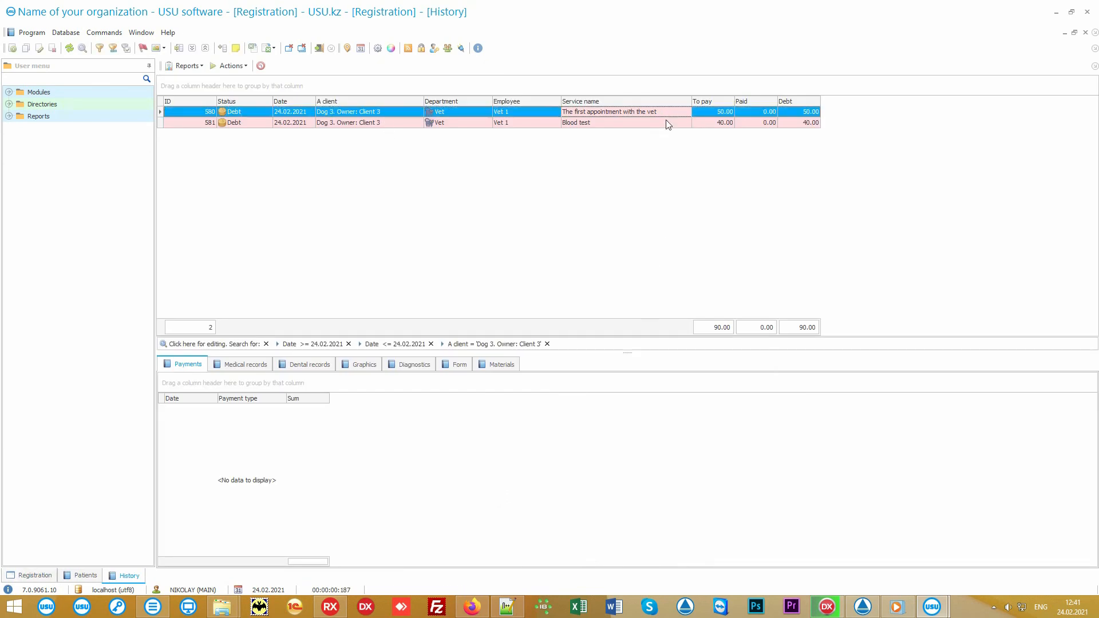
click(667, 123)
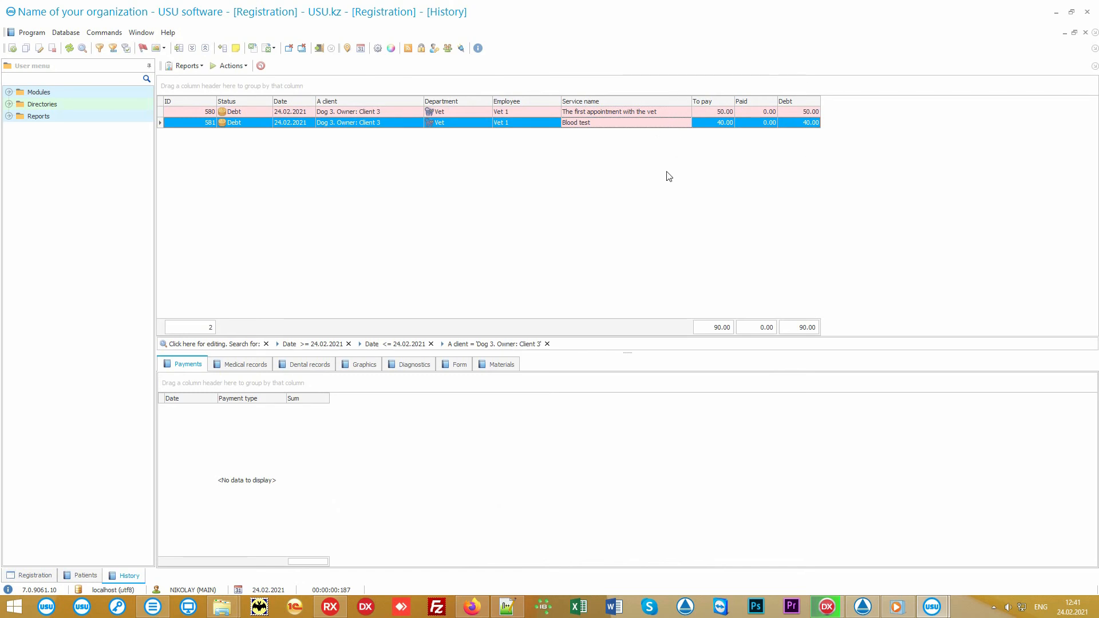
Step: Register a cash payment of 90 covering the first vet appointment and the blood test, then check the payment entry
key(F9)
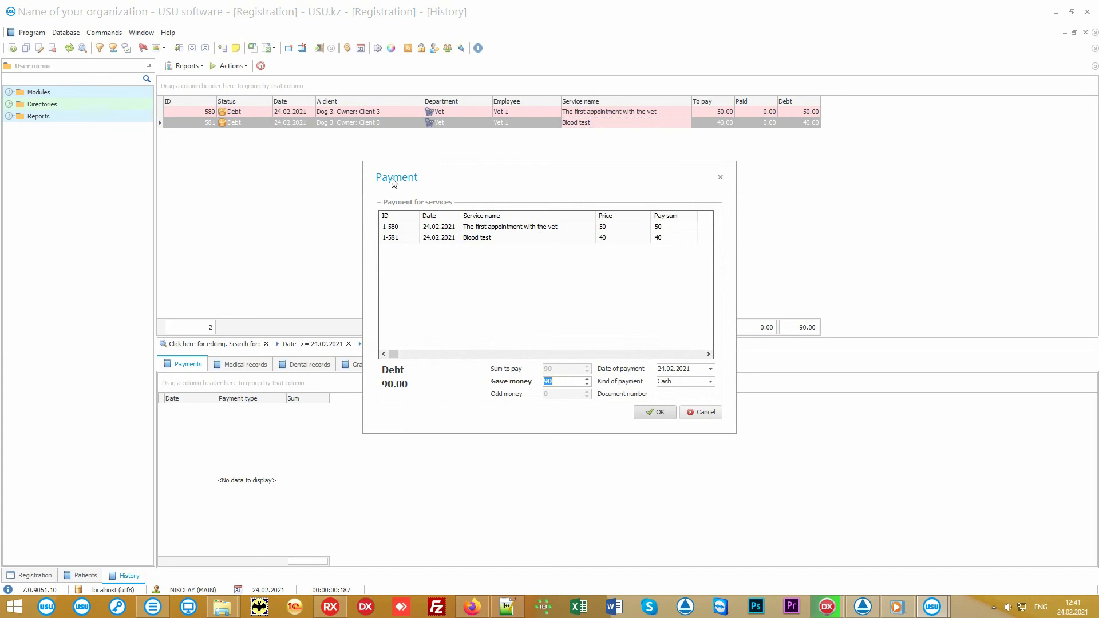
click(644, 411)
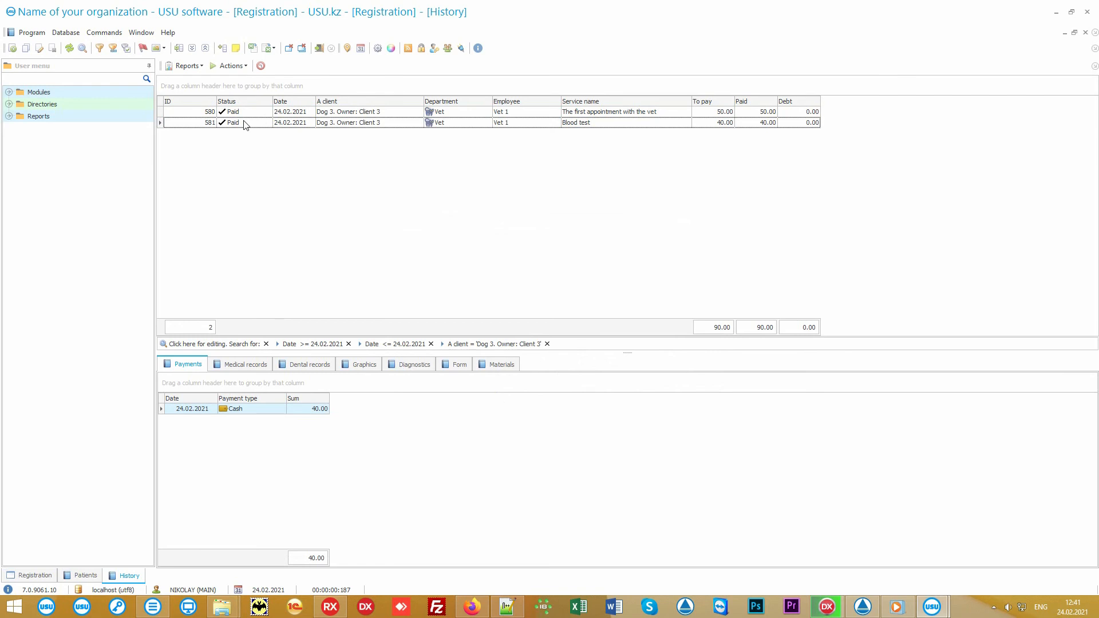
click(253, 411)
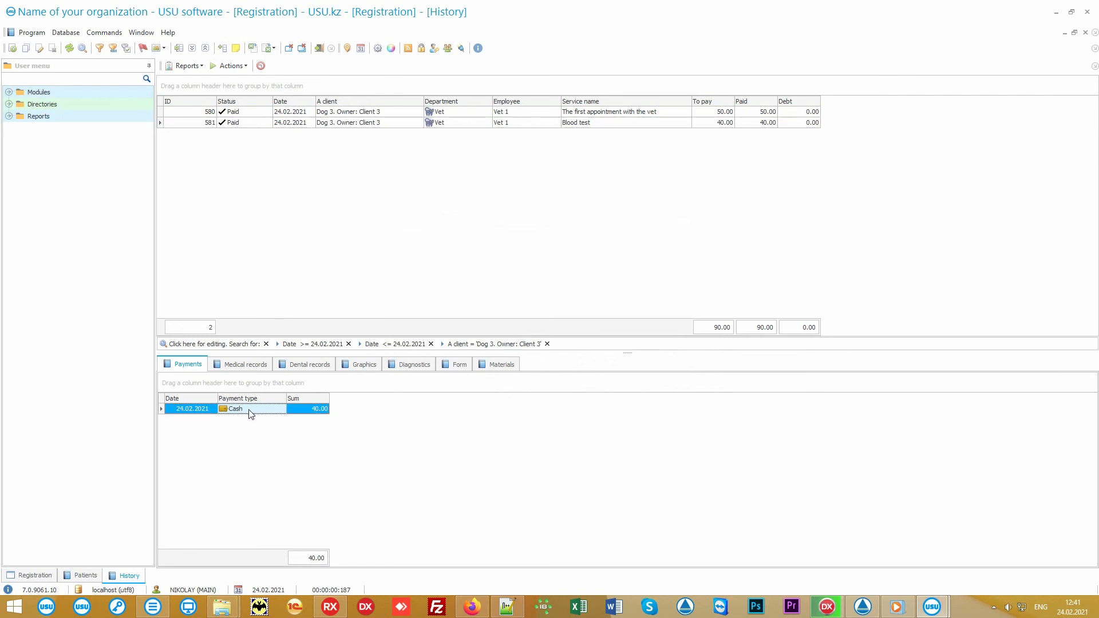
Step: Generate the Order report to view the sales receipt for Dog 3's services, then close it
click(186, 66)
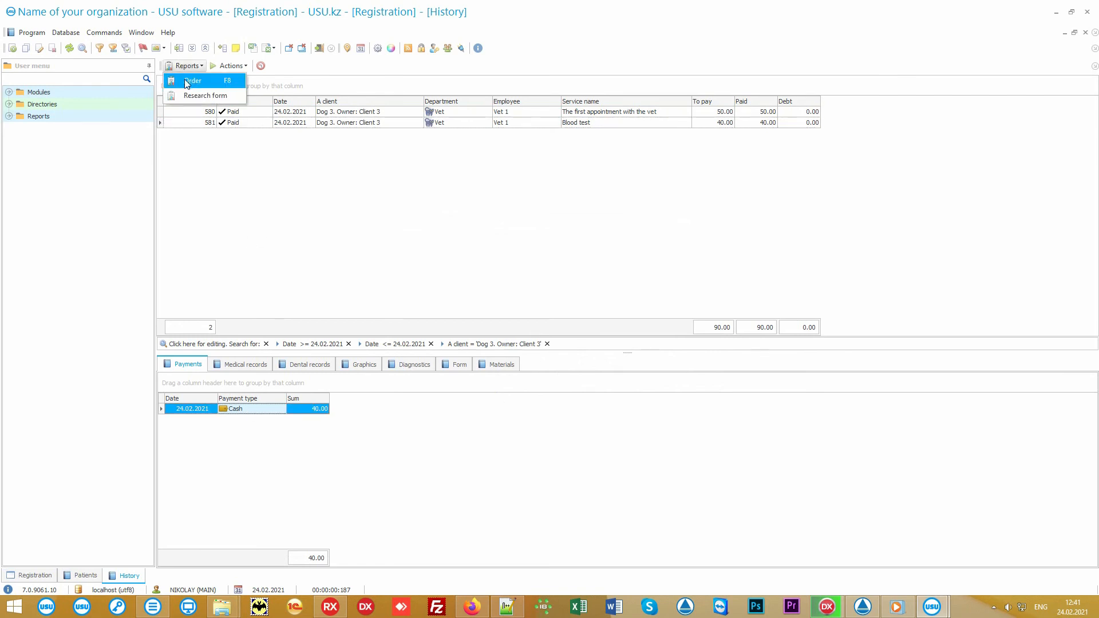
click(189, 80)
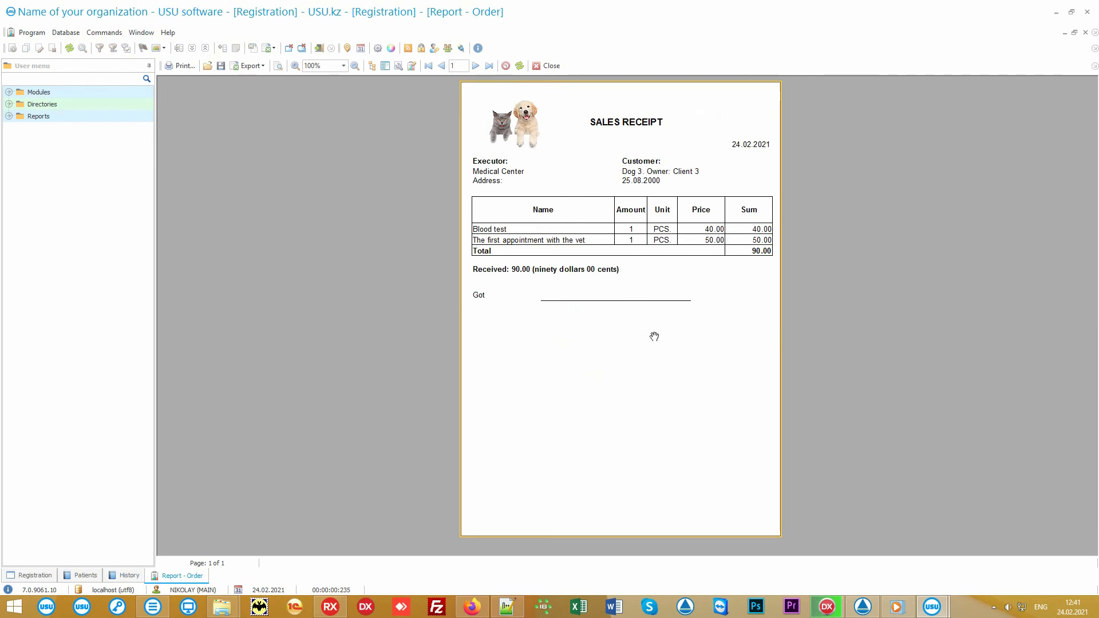
click(547, 66)
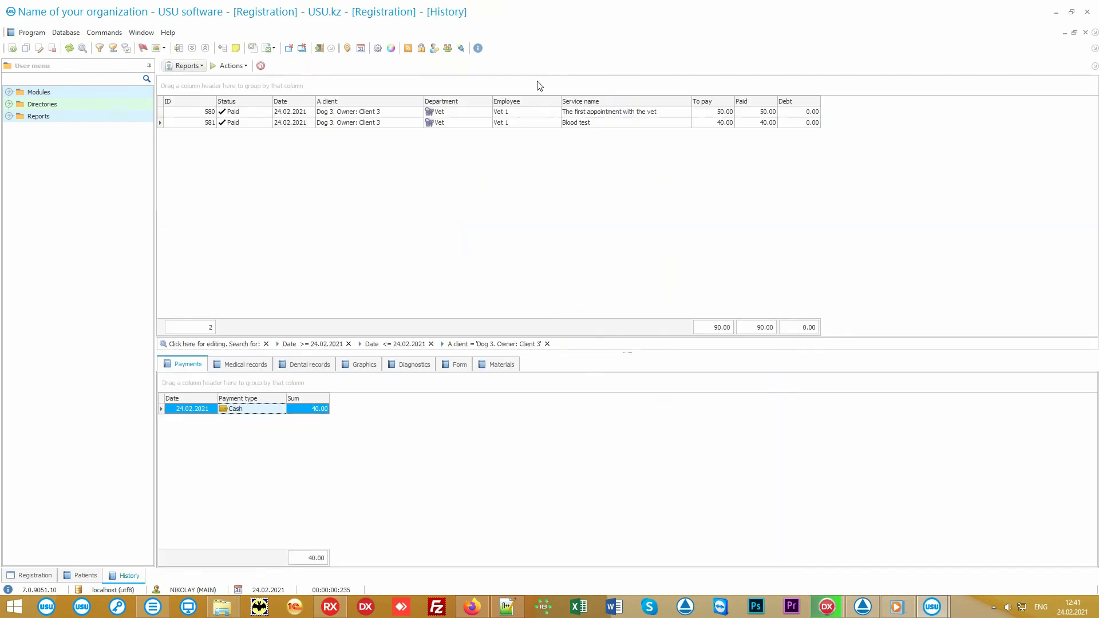
Step: Return to the registration schedule and refresh it for the selected period
click(361, 48)
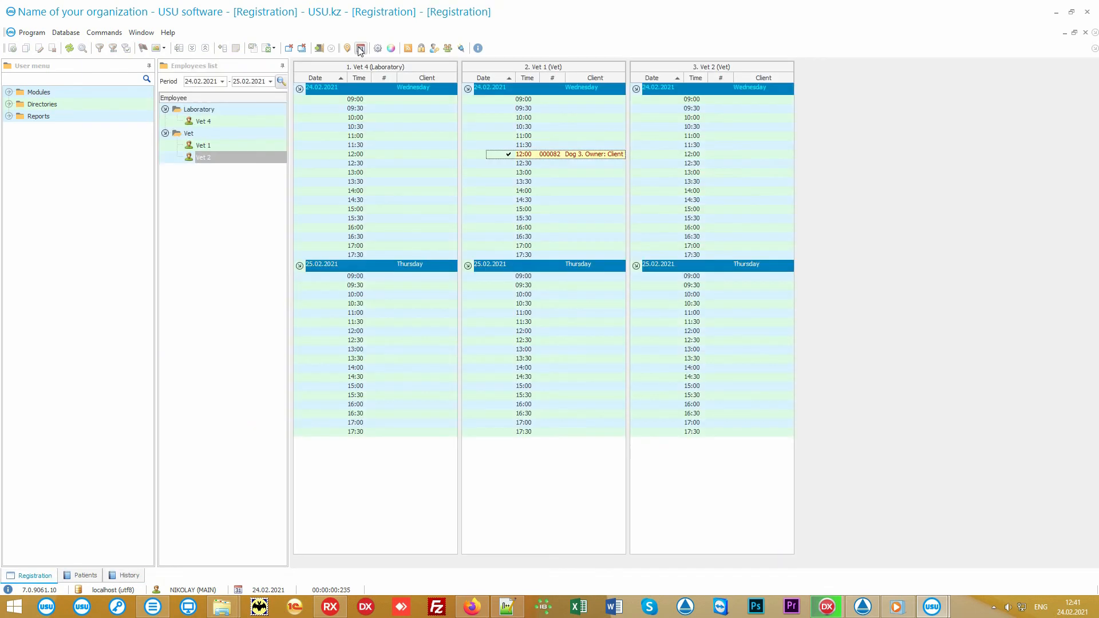
click(280, 82)
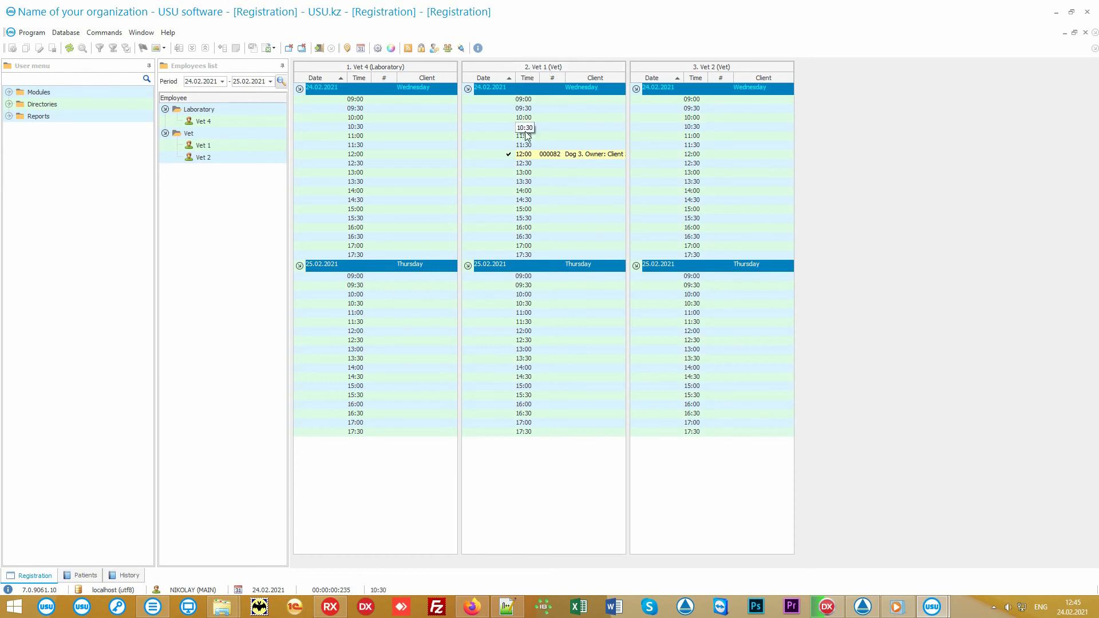
Step: Open the current history from Dog 3's 12:00 appointment and show the medical records of the first vet appointment
right_click(572, 155)
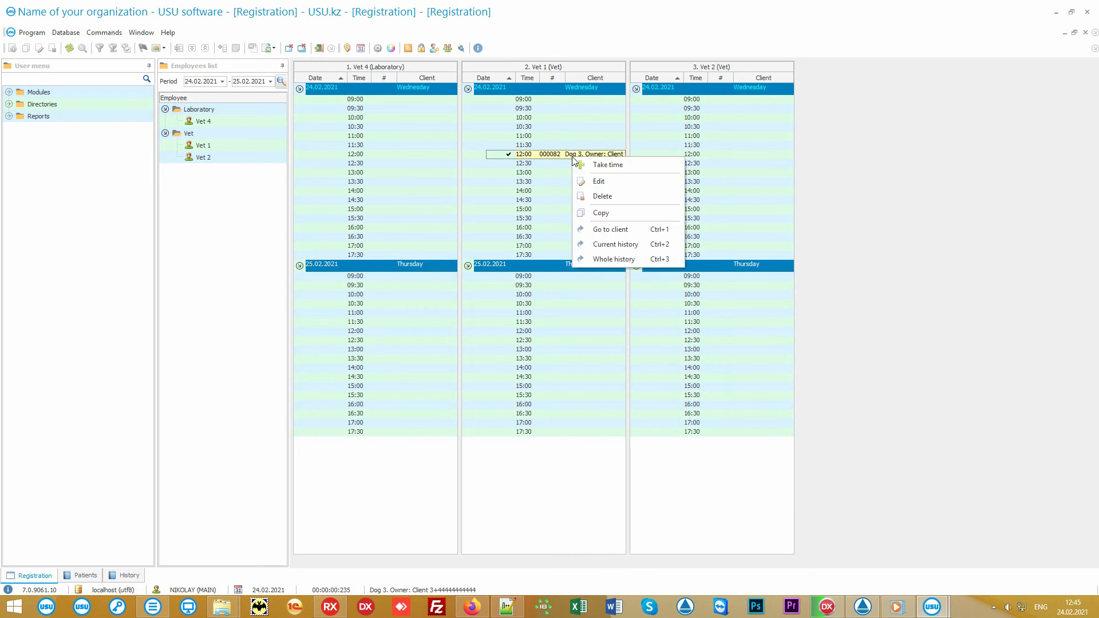
click(656, 247)
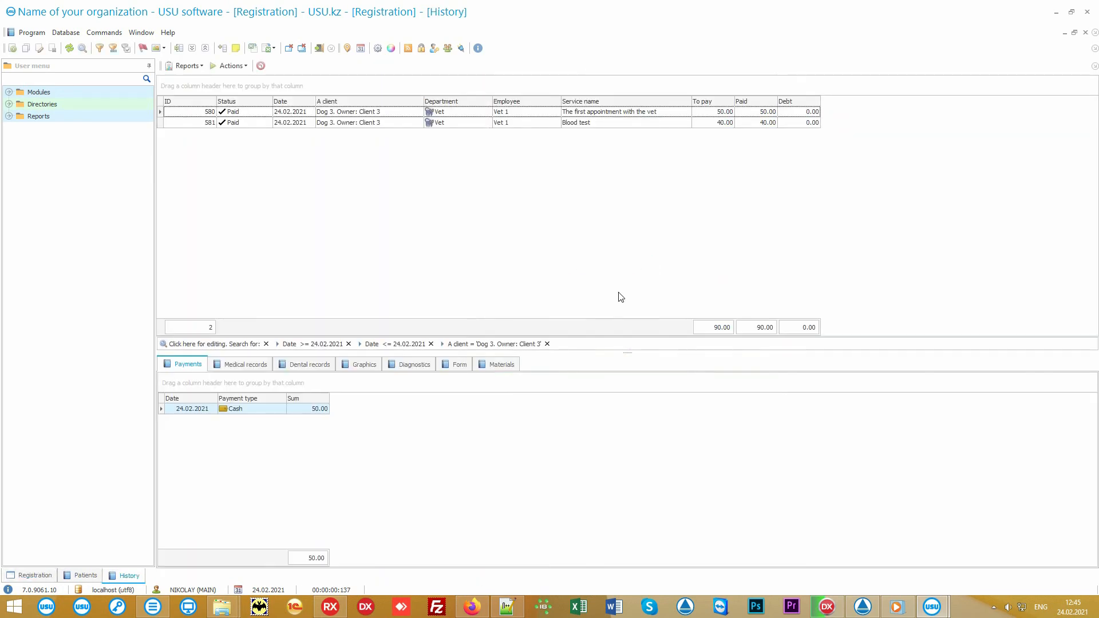
click(634, 112)
click(240, 367)
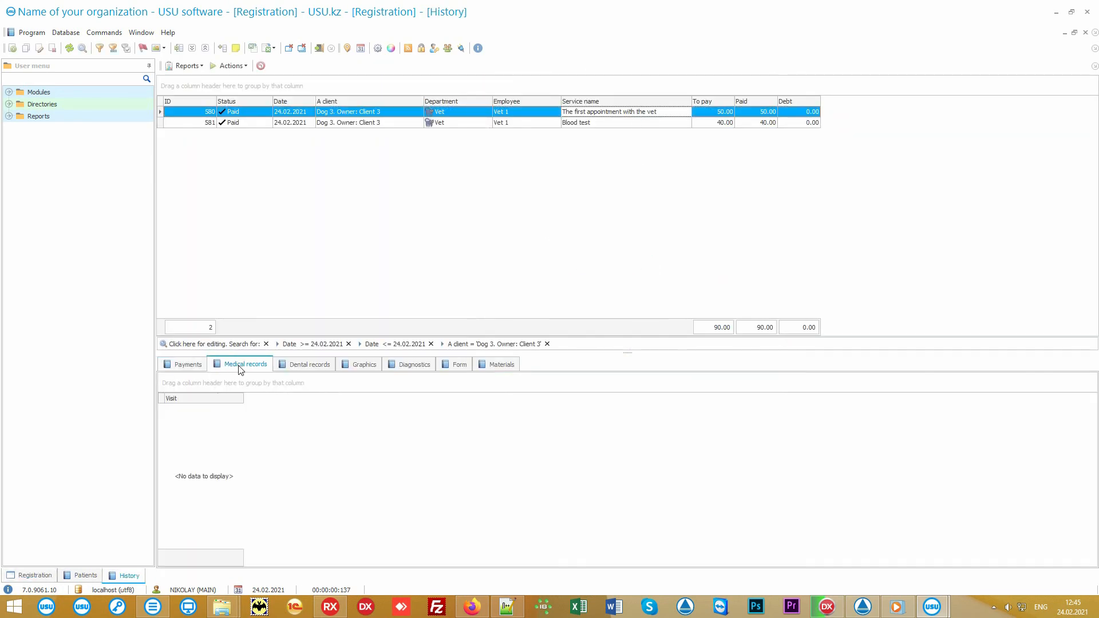
Step: Add a medical record to the first vet appointment with the complaint Dyspnea and the An.Morbi entry Hurt 1 day
right_click(296, 427)
click(350, 75)
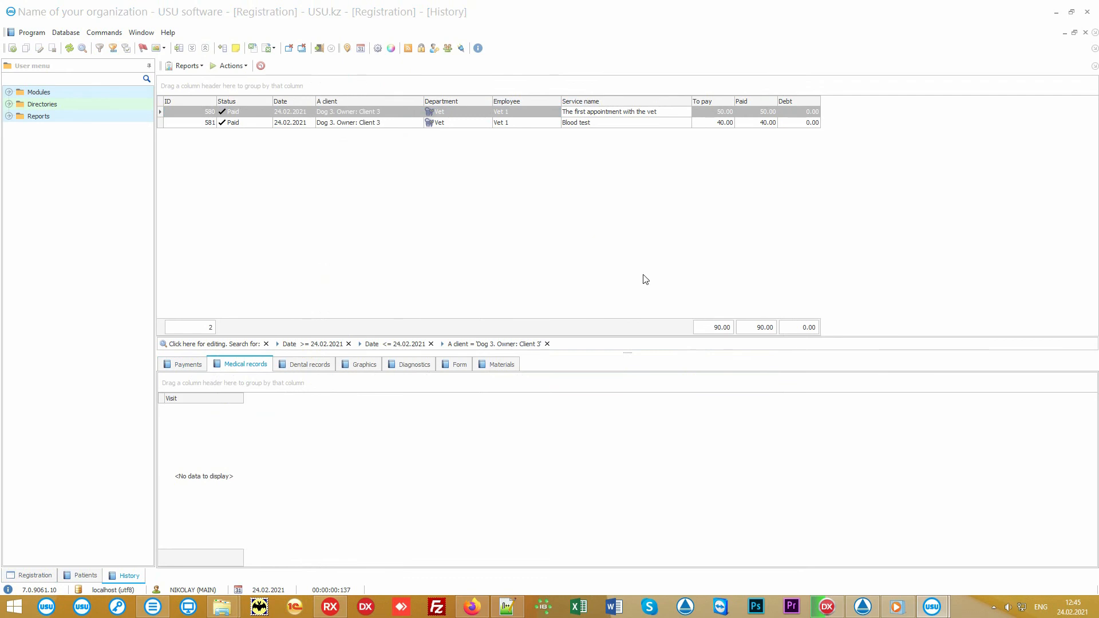
double_click(564, 220)
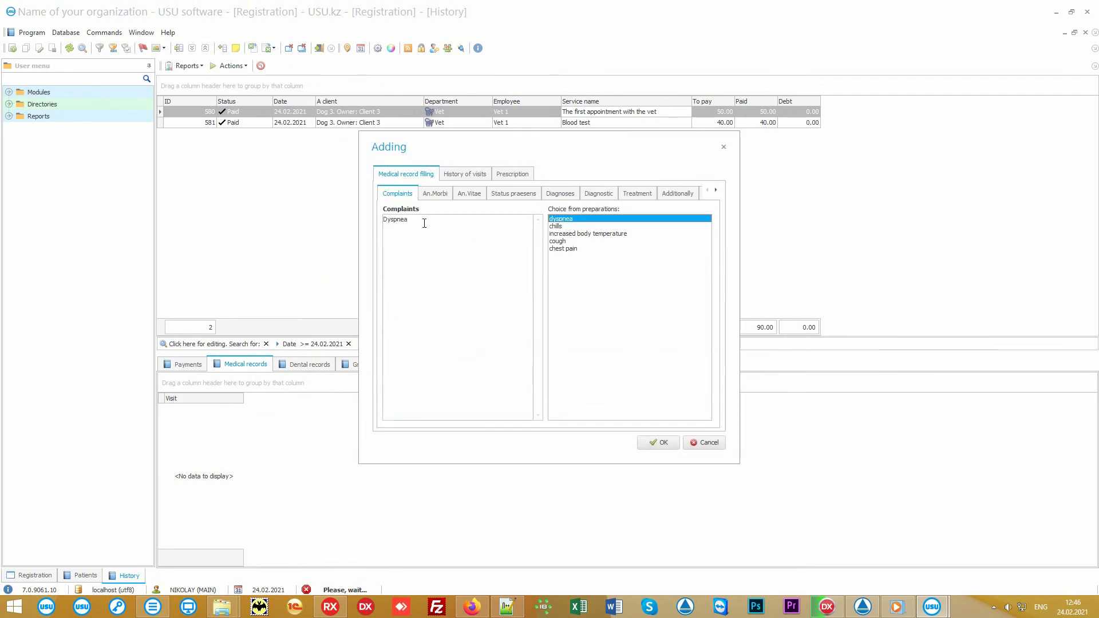
click(435, 194)
double_click(555, 219)
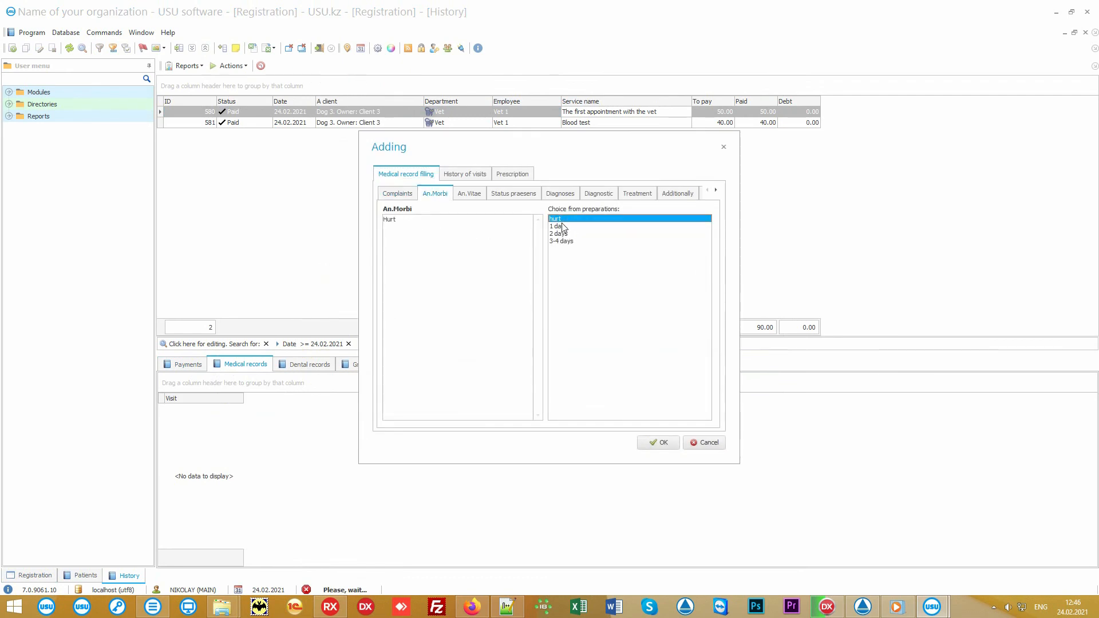
double_click(558, 226)
Step: Fill in Status praesens with the prepared phrases "Patient condition is" and "serious"
click(475, 196)
click(517, 197)
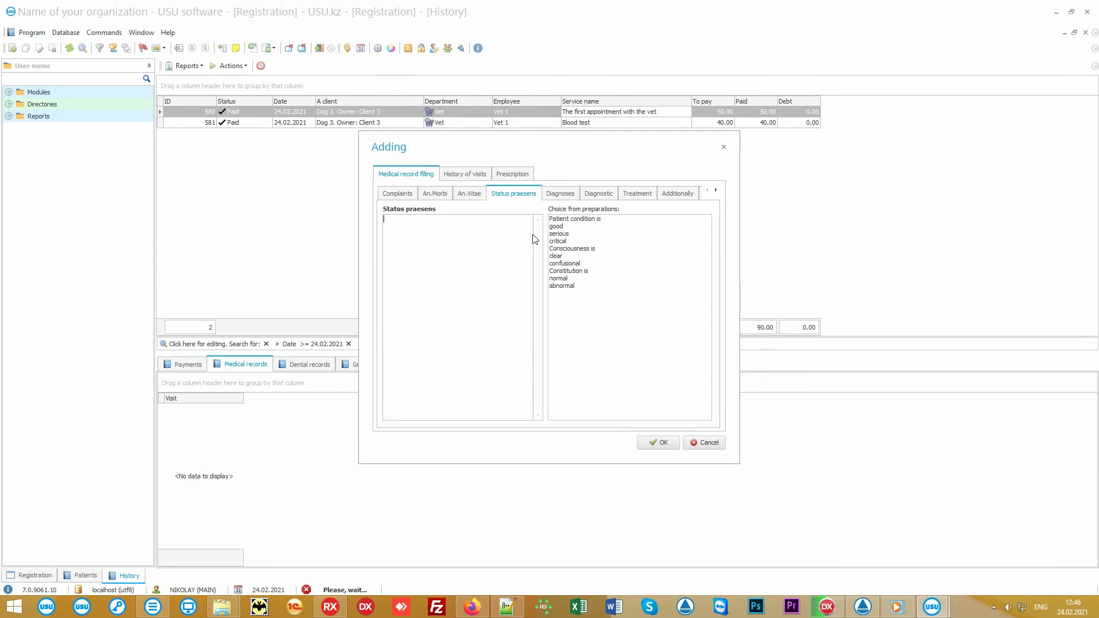
double_click(569, 218)
double_click(569, 234)
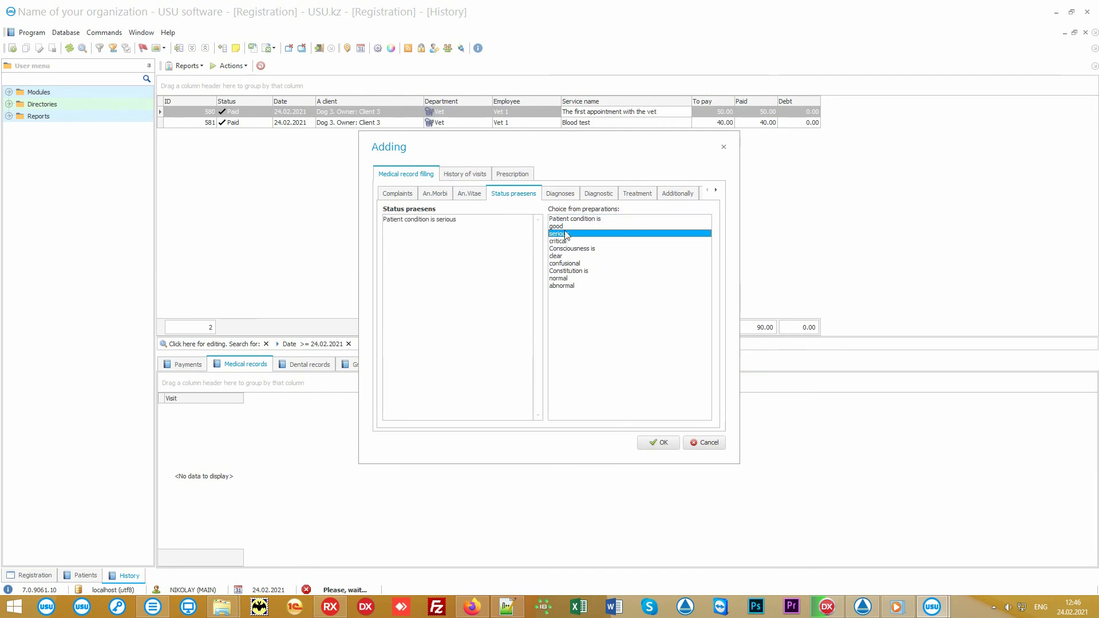
Step: Add the diagnosis 1 - Disease from the Diseases of dogs category to the medical record
click(558, 195)
click(561, 245)
click(572, 268)
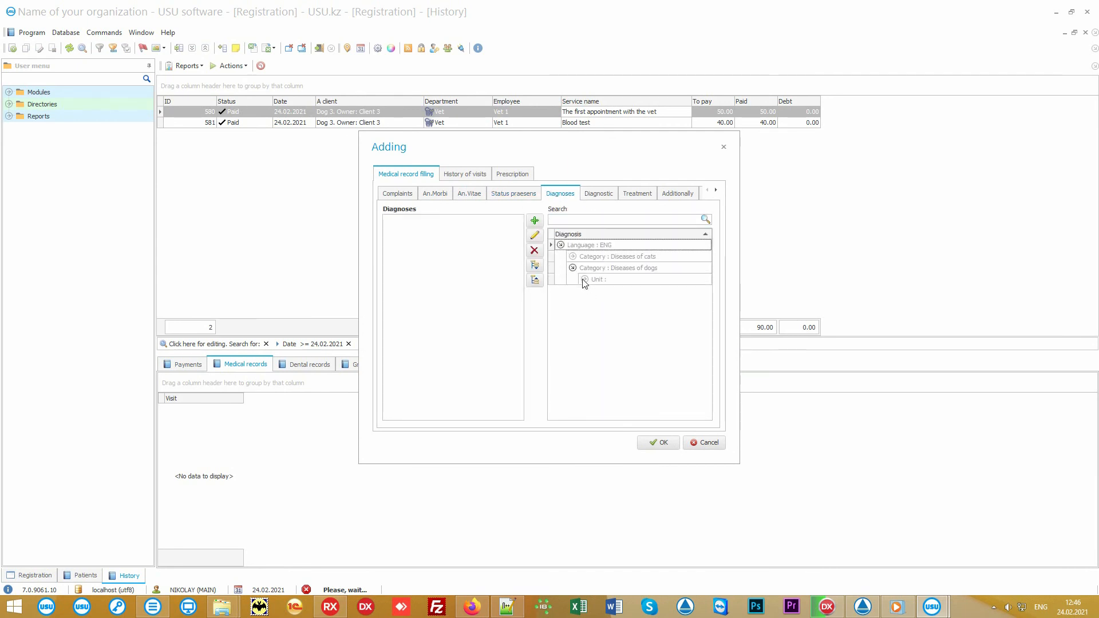
click(584, 280)
click(615, 291)
double_click(615, 290)
click(458, 405)
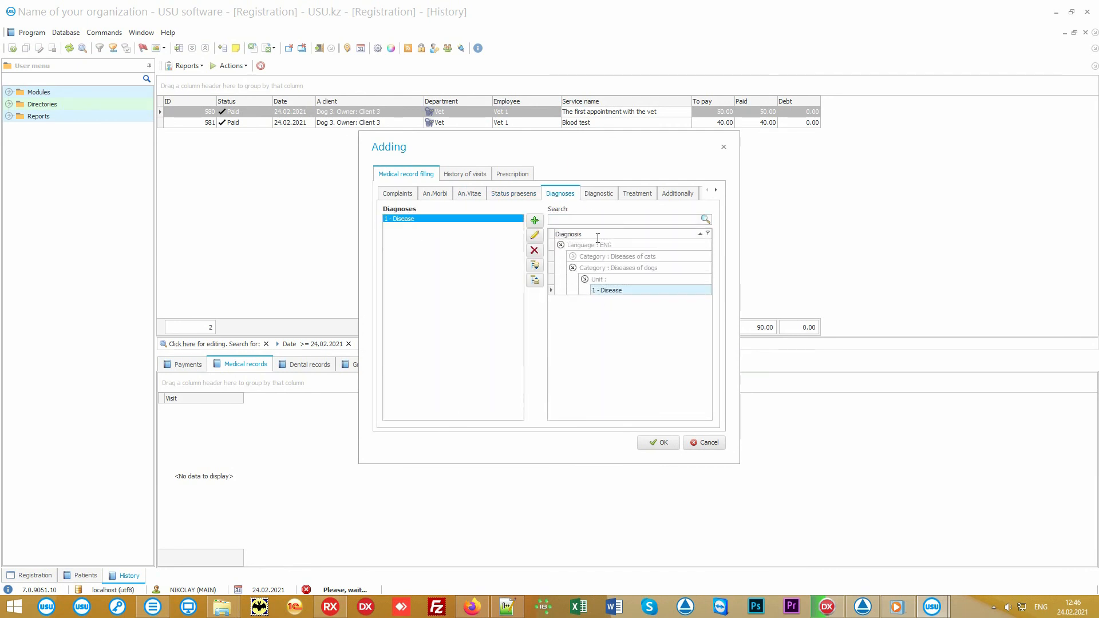
Step: Assign a kidney ultrasound as the diagnostic for the diagnosis 1 - Disease and save the entry
click(601, 194)
double_click(608, 237)
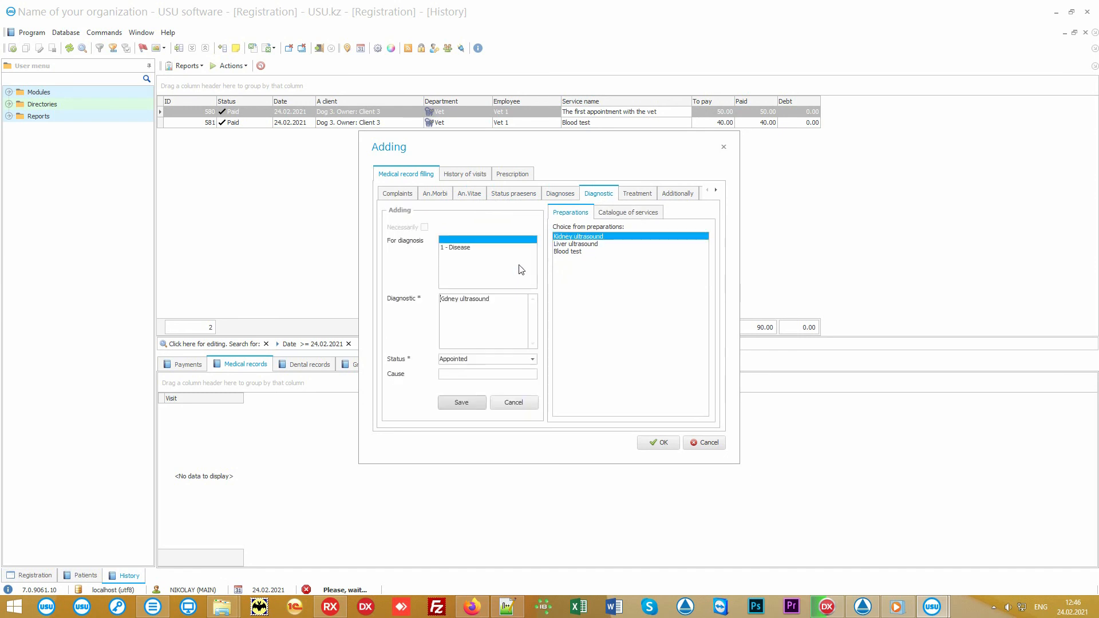
click(474, 247)
click(460, 402)
Step: Add Medication 1 to the plan of treatment and save the completed medical record
click(637, 193)
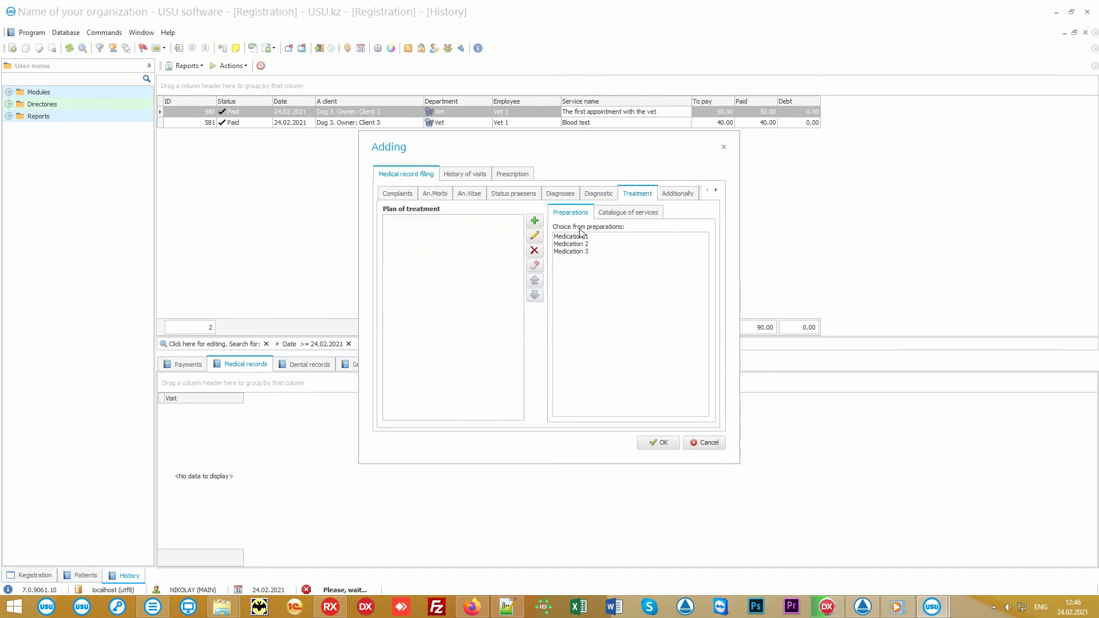
double_click(576, 237)
click(462, 402)
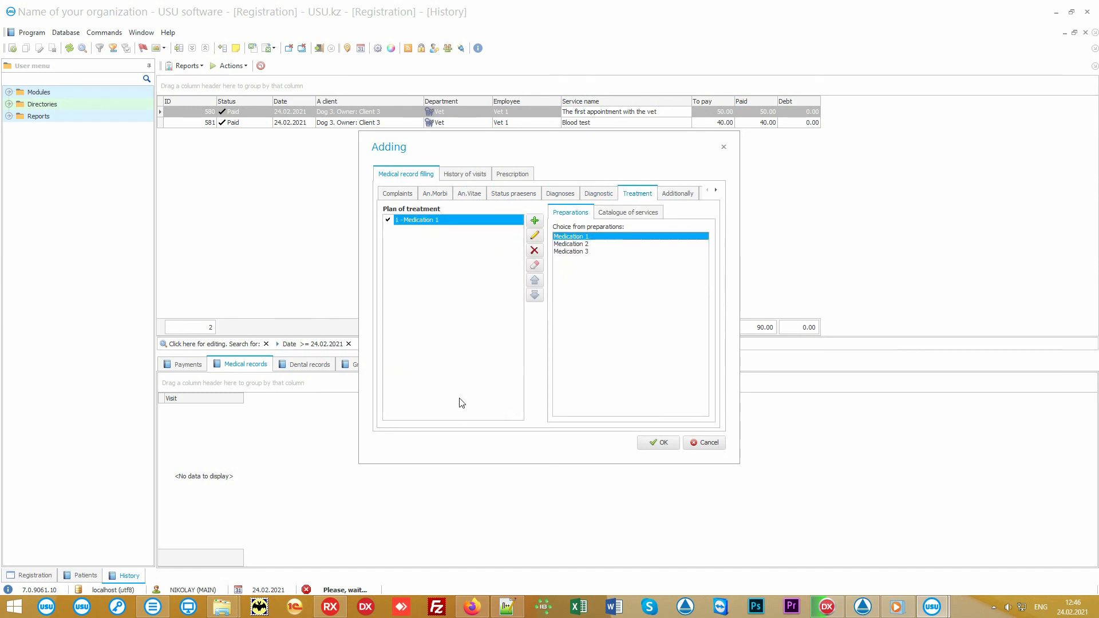
click(659, 442)
Step: Generate the Visit Form report for the first vet appointment to review the filled-in record, then close it
click(587, 111)
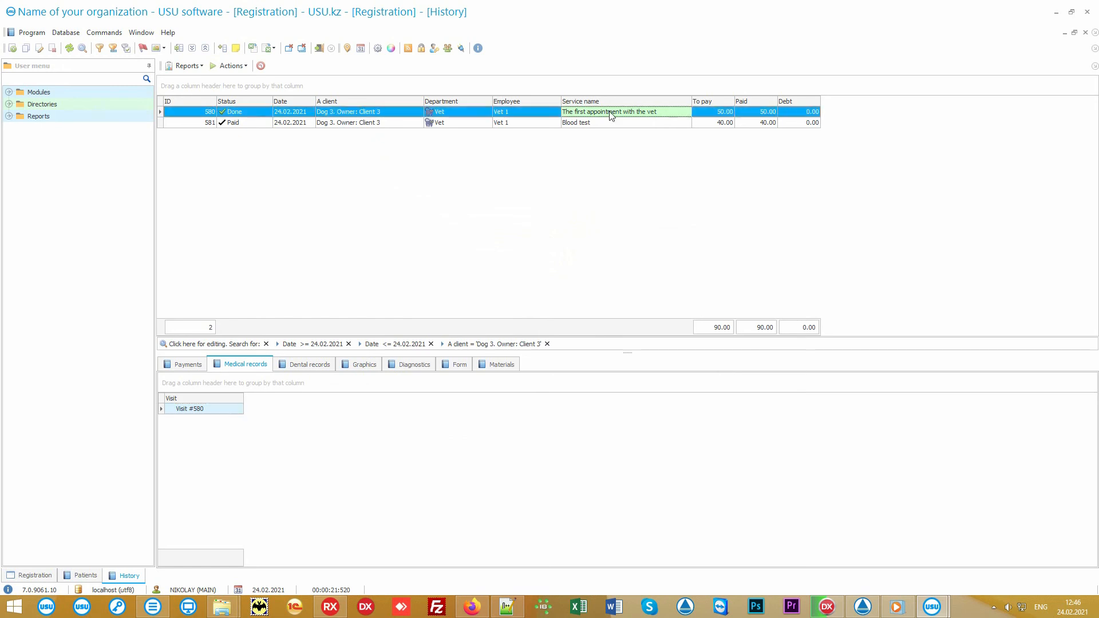
click(246, 112)
click(187, 66)
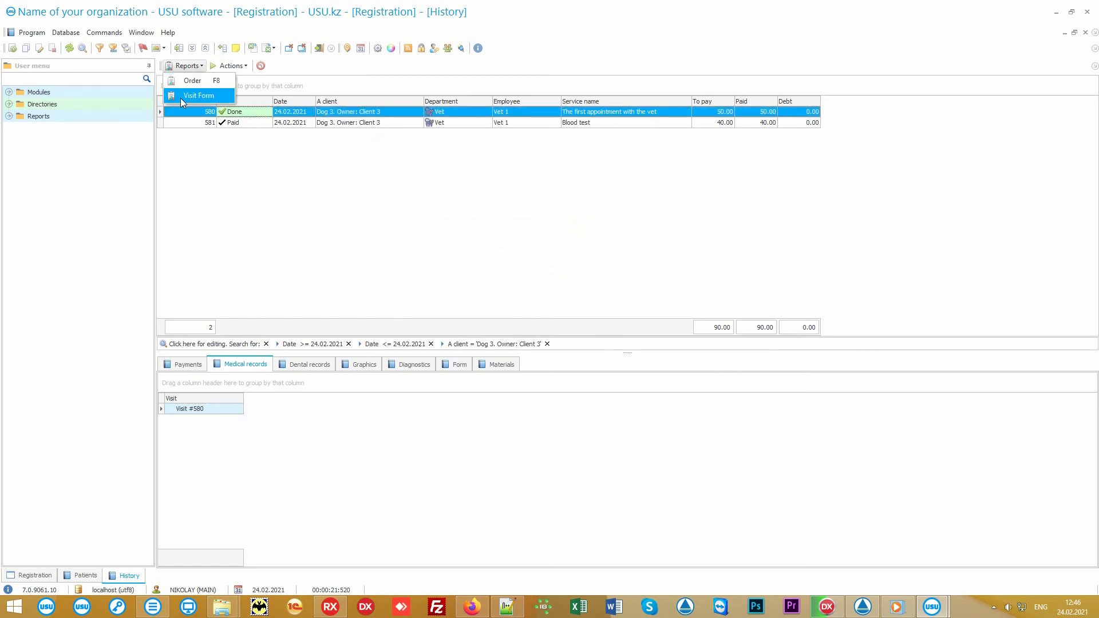
click(180, 96)
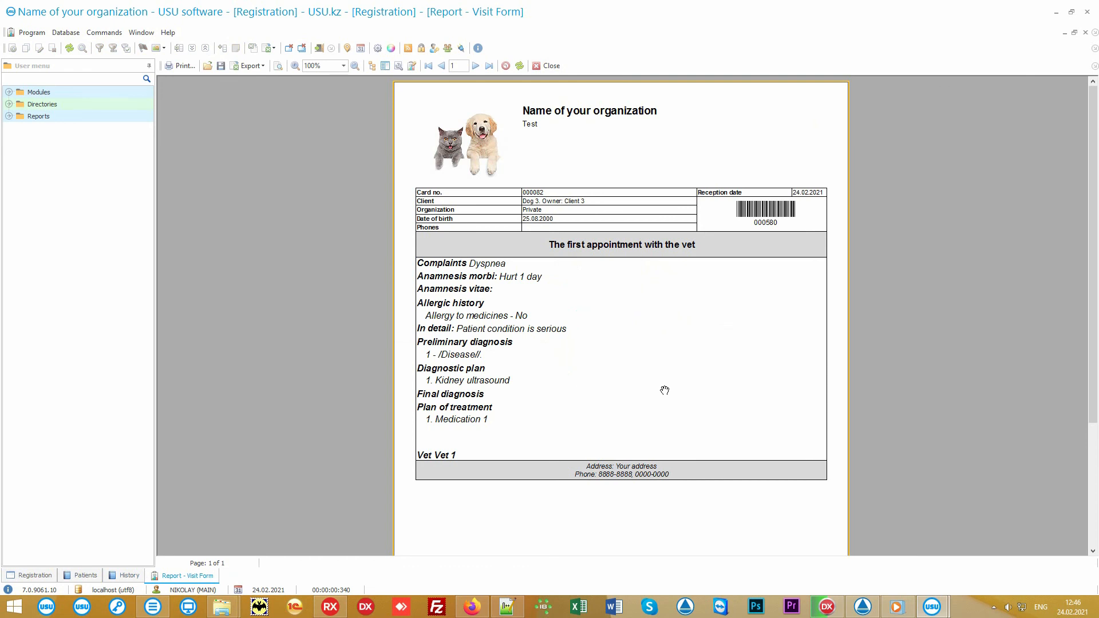
click(551, 65)
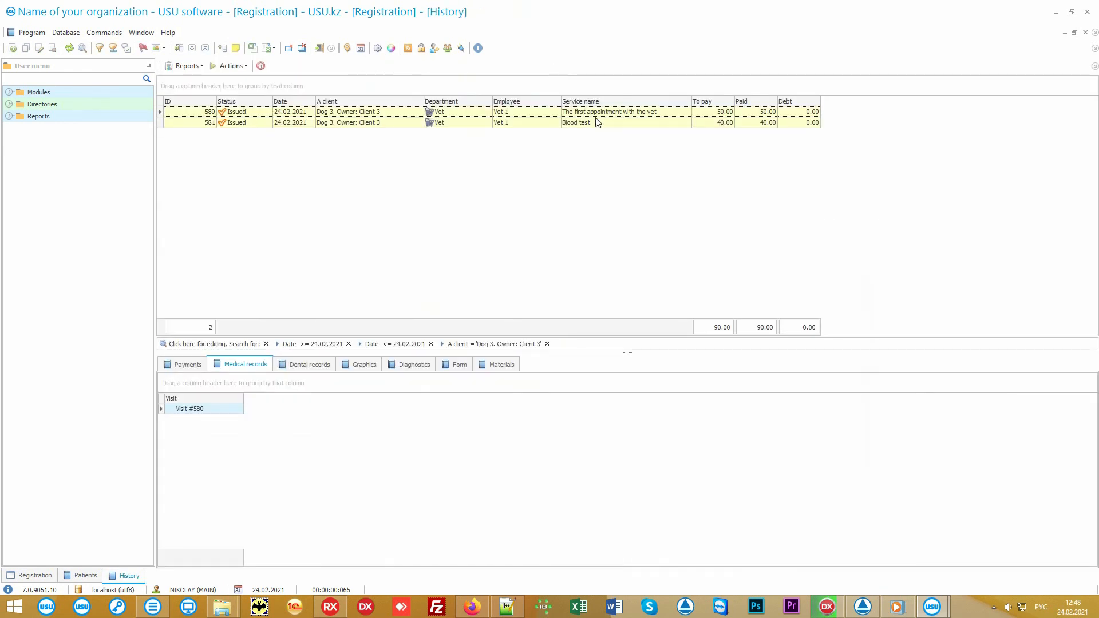
Step: Generate the Research form report for the Blood test service to review its values, then close it
click(609, 122)
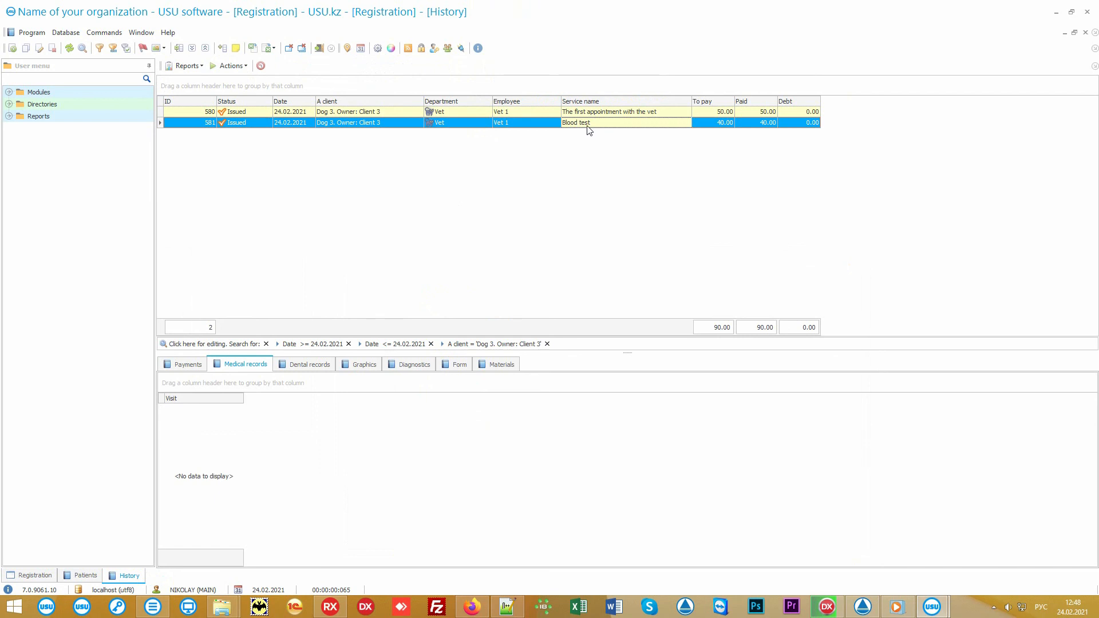
click(185, 66)
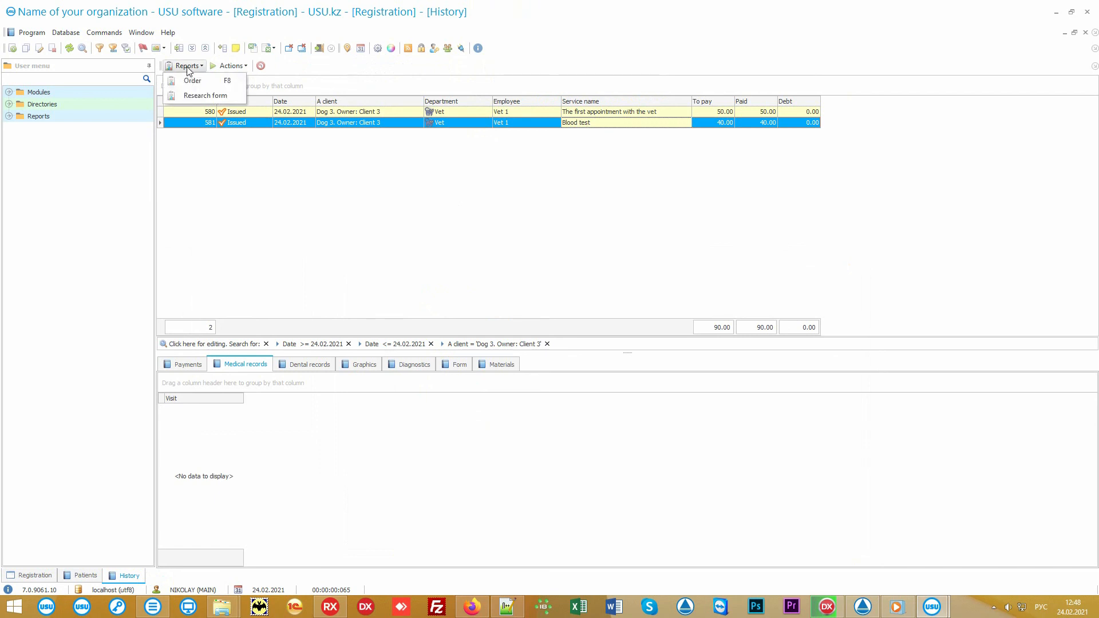
click(231, 97)
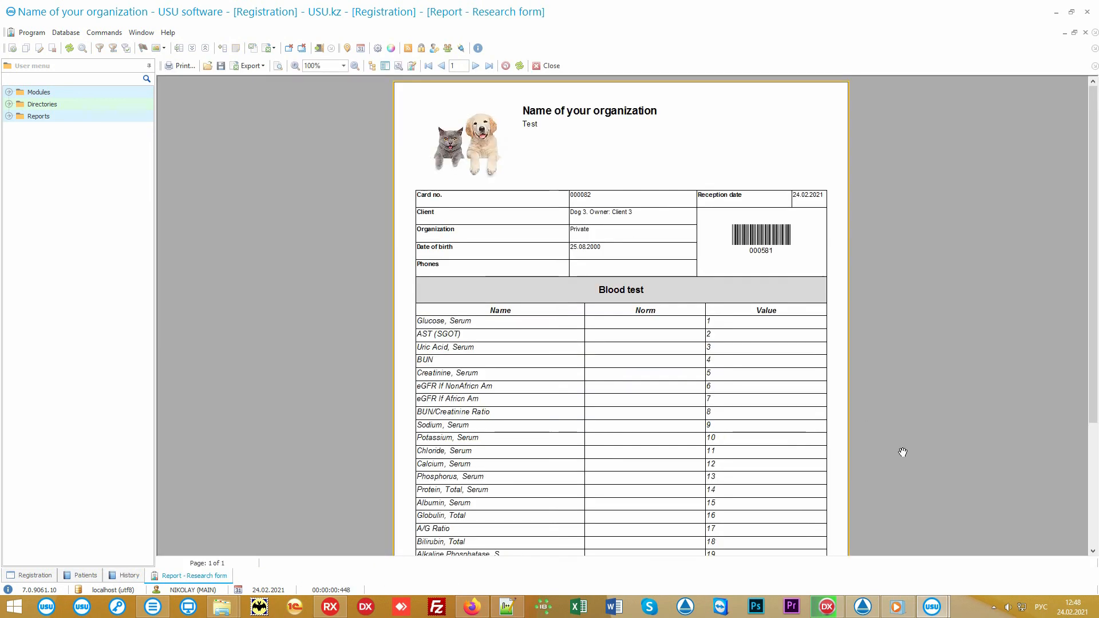
drag(902, 452, 940, 429)
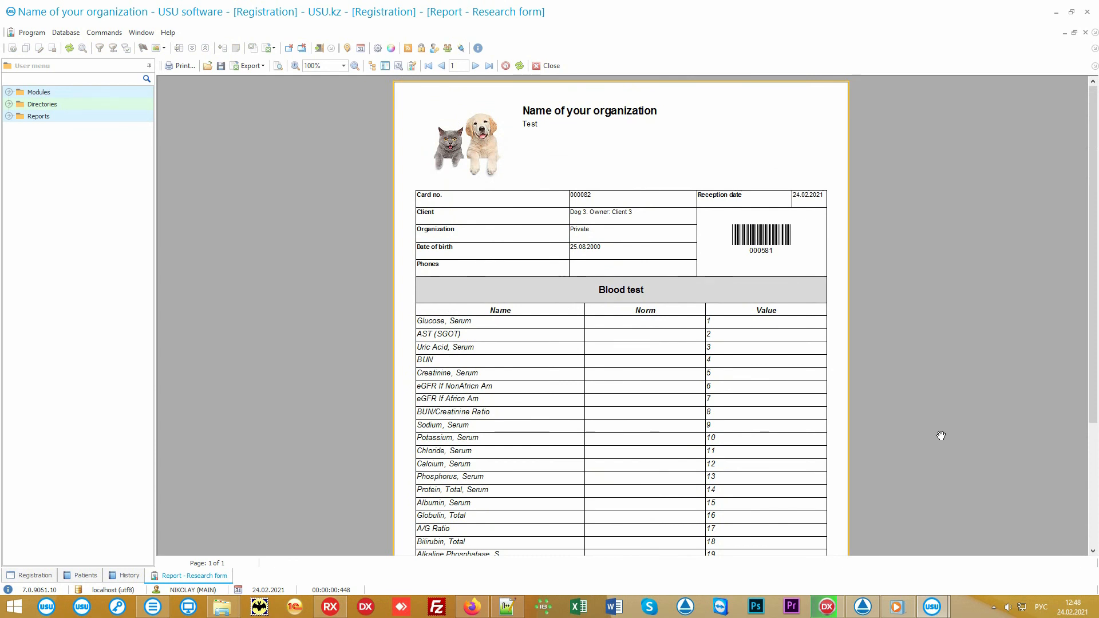
click(543, 66)
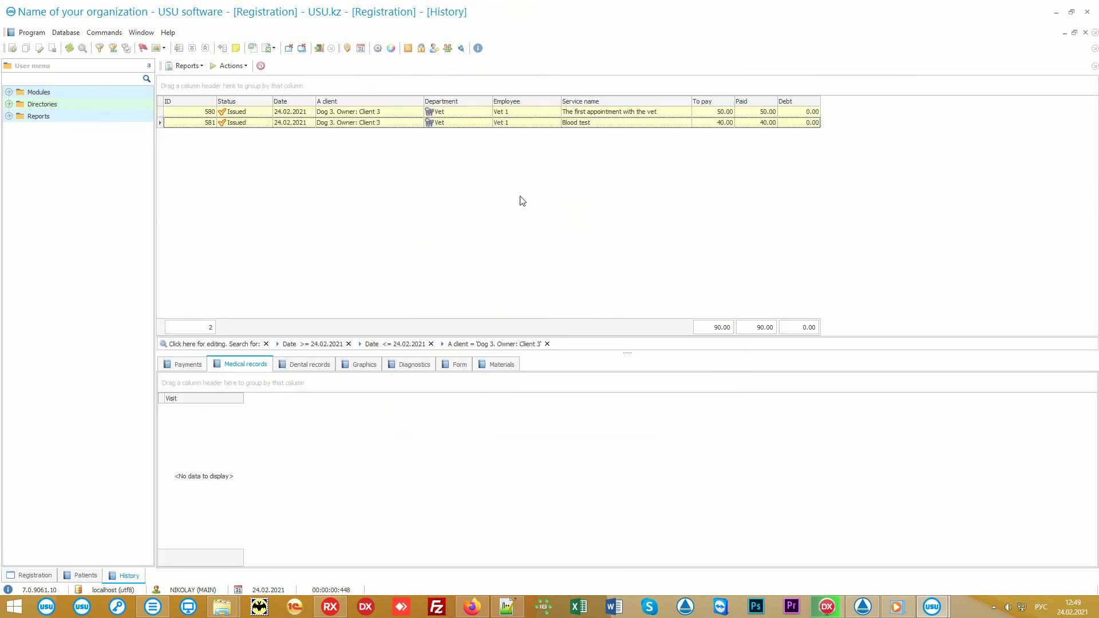
Step: Examine the product, price, amount and sum of the materials written off for the blood test, widening the Product column
click(499, 369)
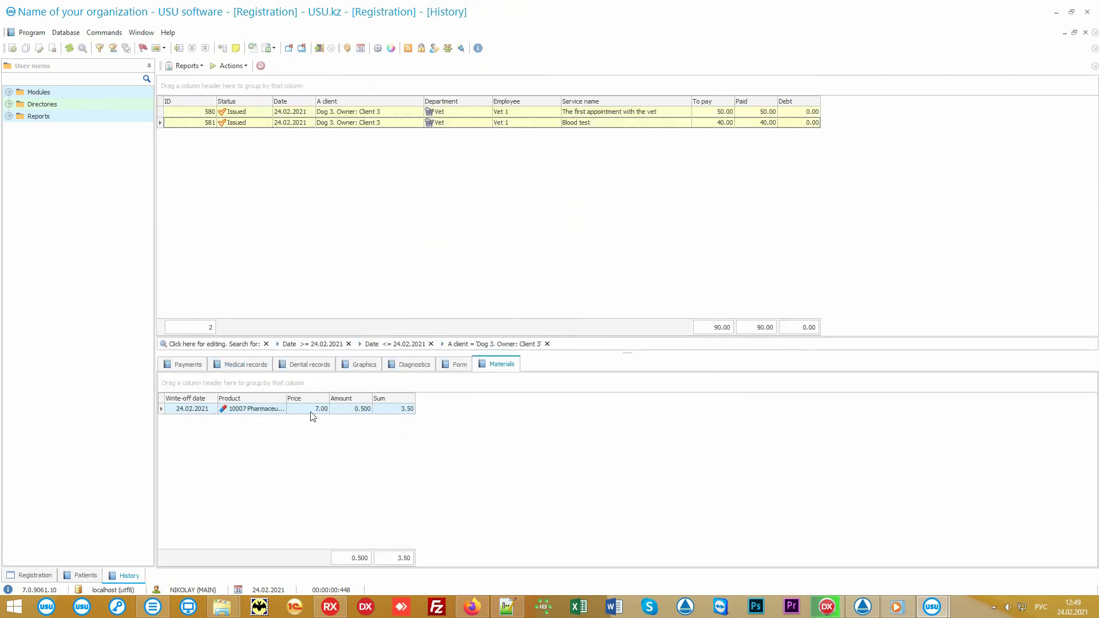
drag(286, 396, 354, 396)
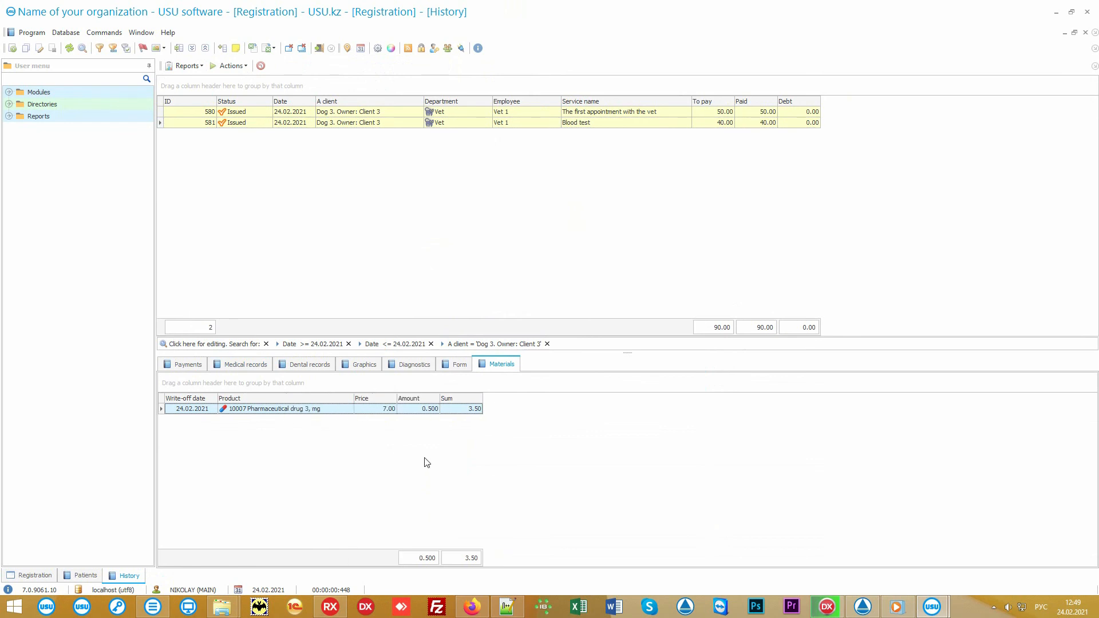
click(338, 410)
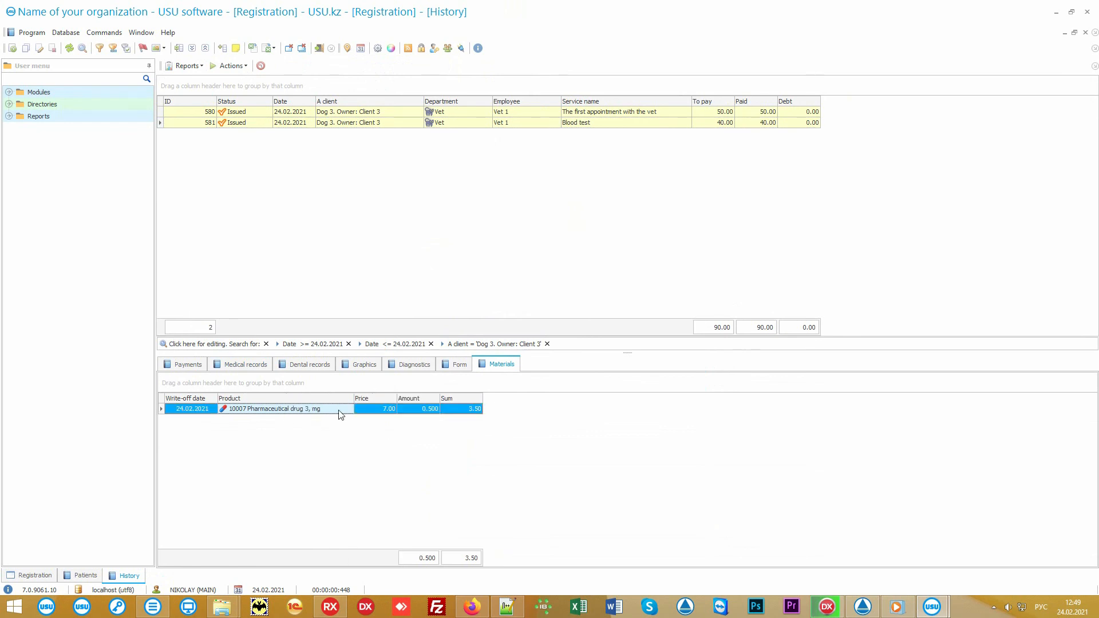
click(369, 410)
click(419, 410)
click(459, 410)
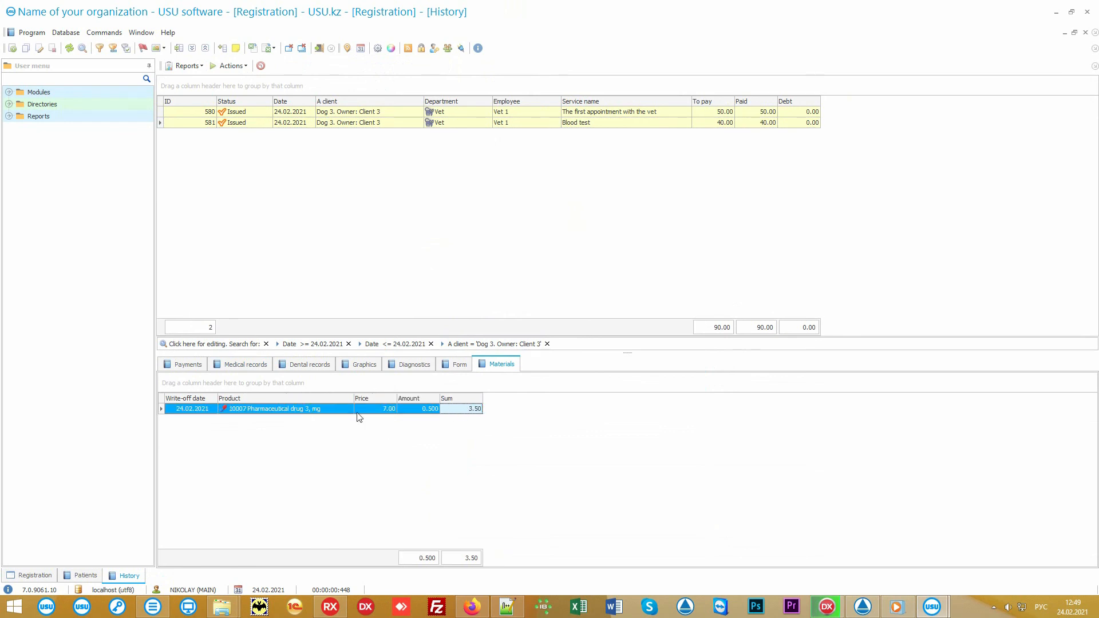
click(338, 409)
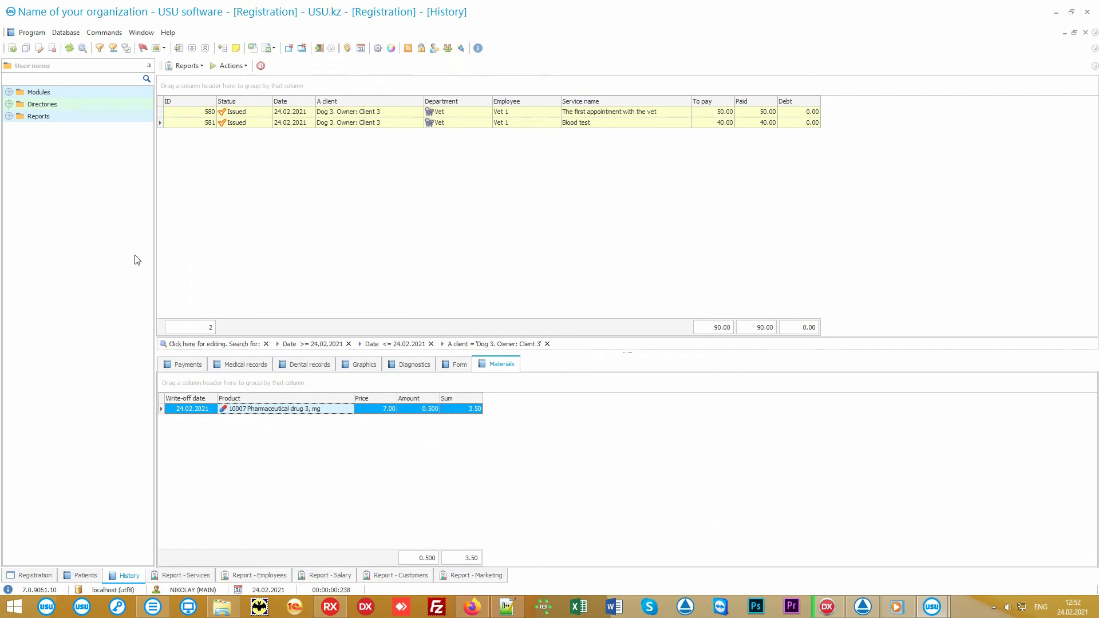
Step: Expand the Reports section with its Store, Services, Money, Medicine, Mailing, Employees and Clients groups and look through the available reports
double_click(68, 118)
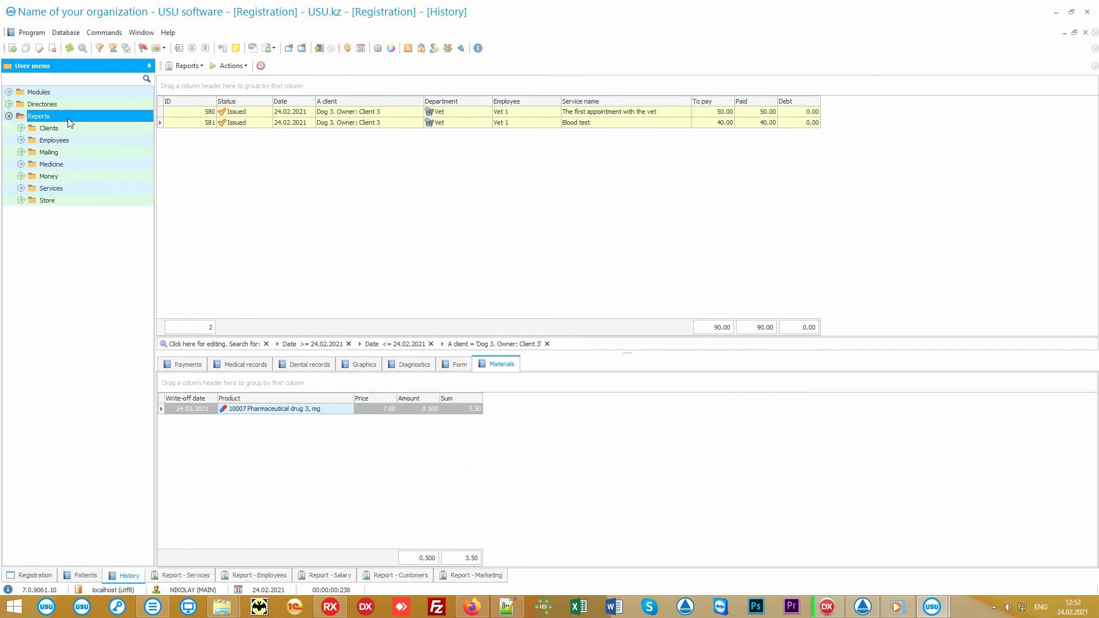
click(21, 200)
click(21, 187)
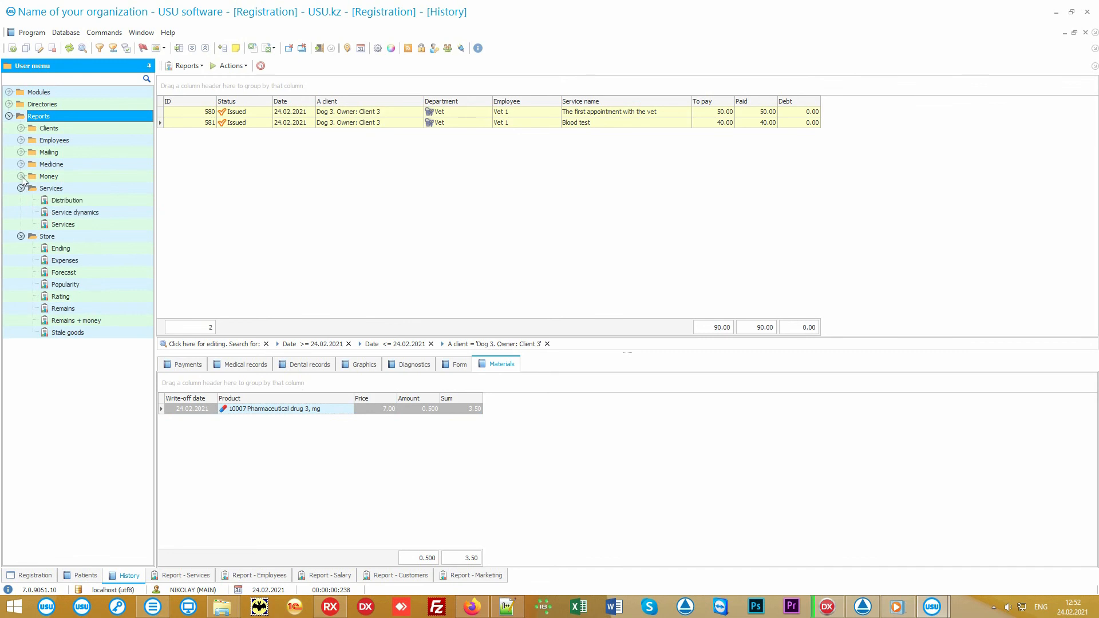
click(20, 176)
click(20, 164)
click(21, 153)
click(20, 140)
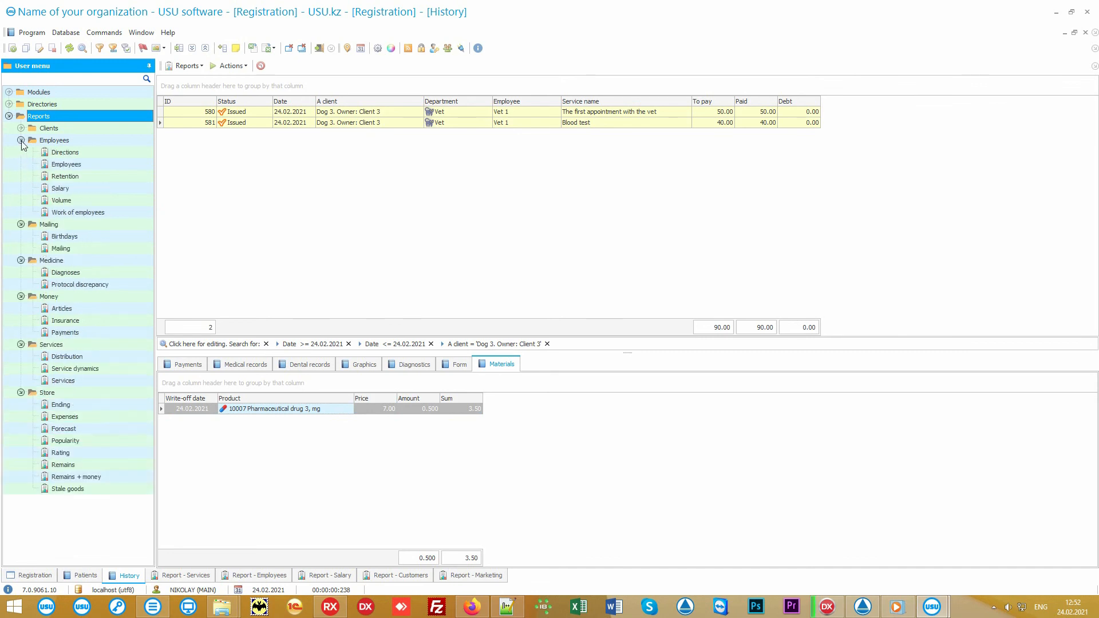
click(21, 129)
drag(148, 174, 163, 263)
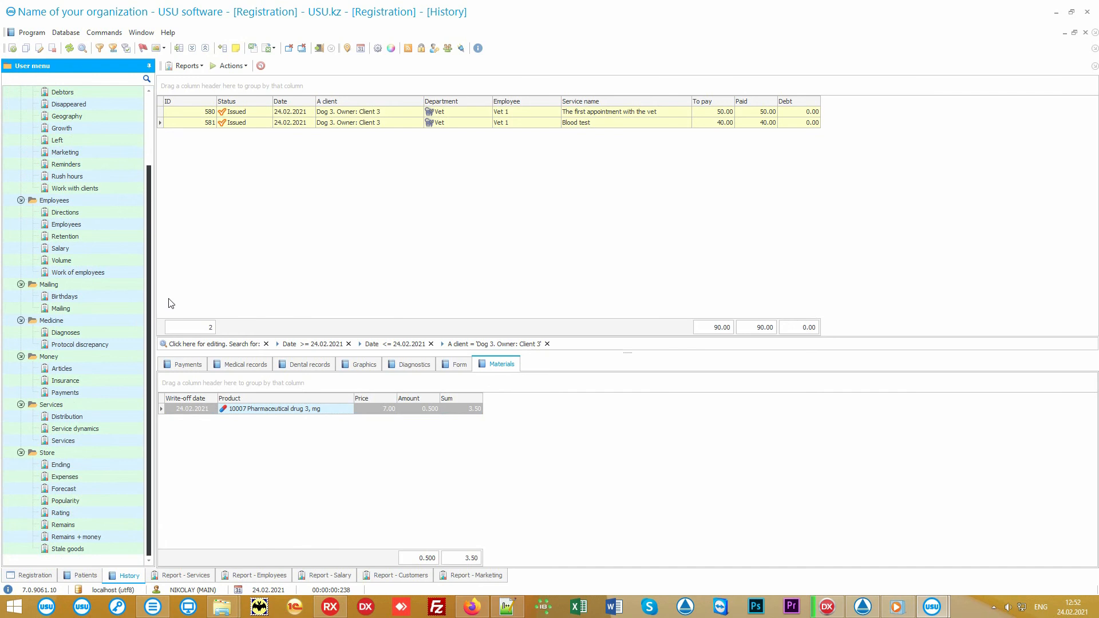
mouse_move(169, 302)
mouse_down()
mouse_move(153, 143)
mouse_move(167, 288)
mouse_up()
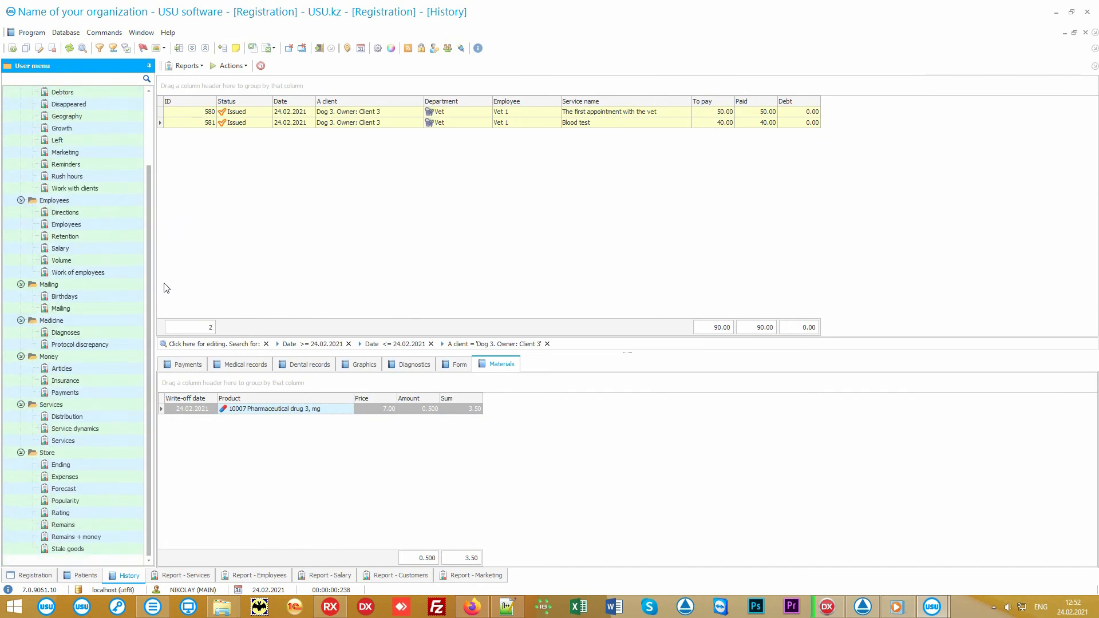
Step: Review the Services, Employees, Salary, Customers and Marketing reports one after another
click(80, 440)
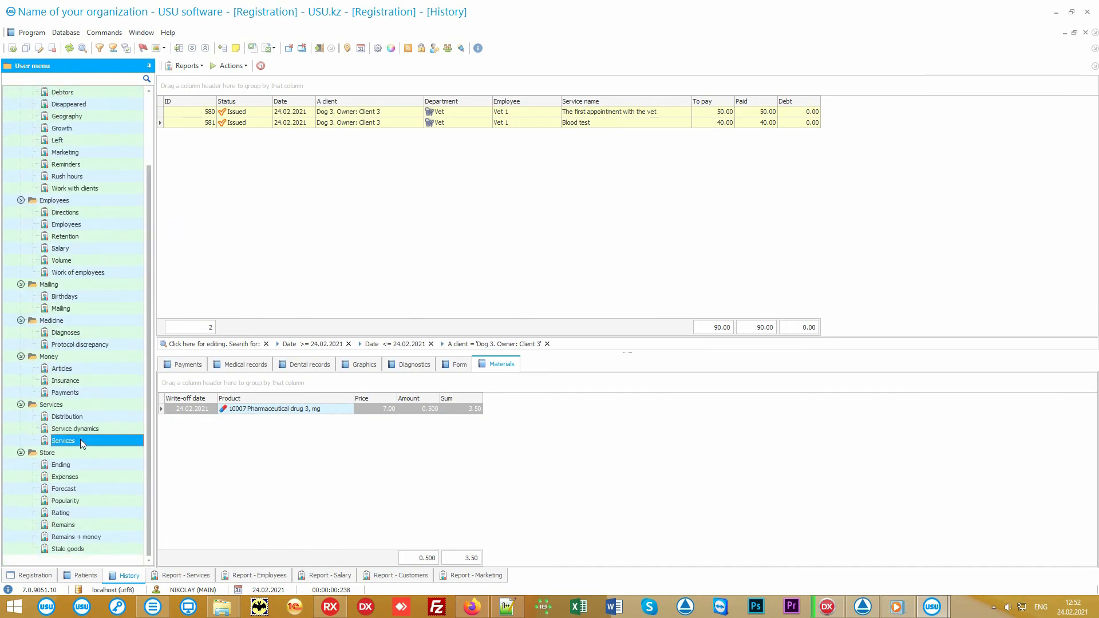
click(181, 577)
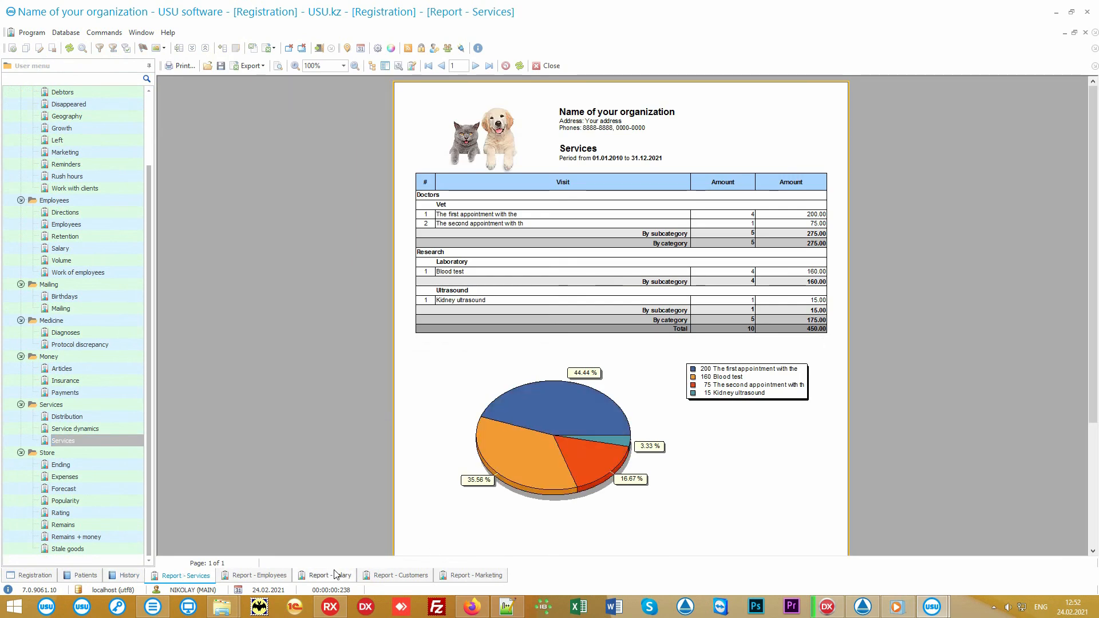
click(265, 576)
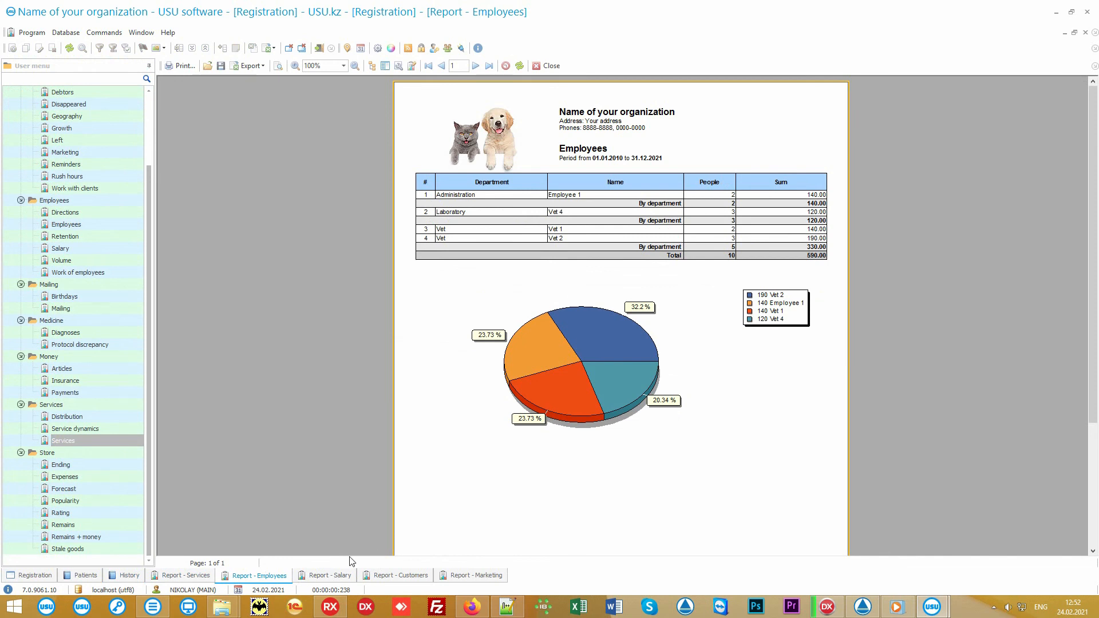
click(329, 576)
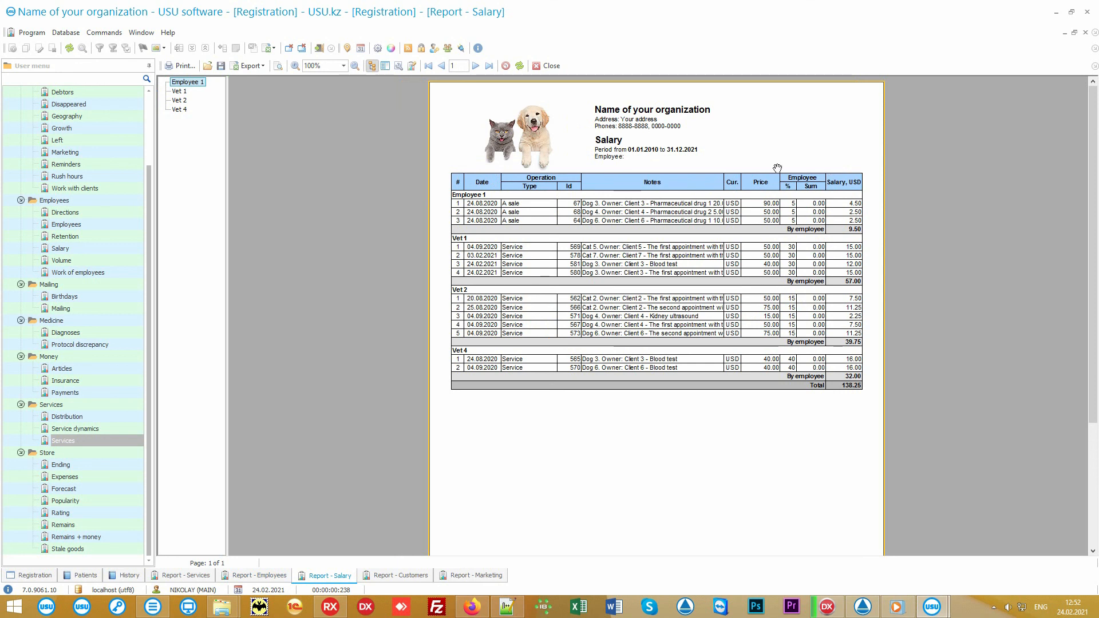
click(389, 577)
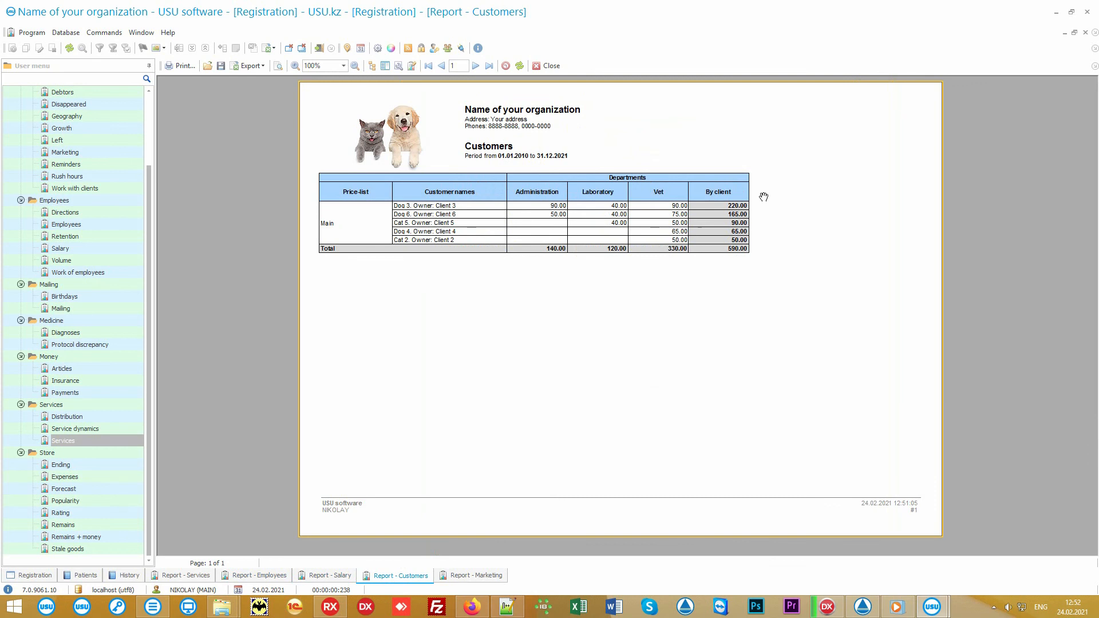
click(475, 577)
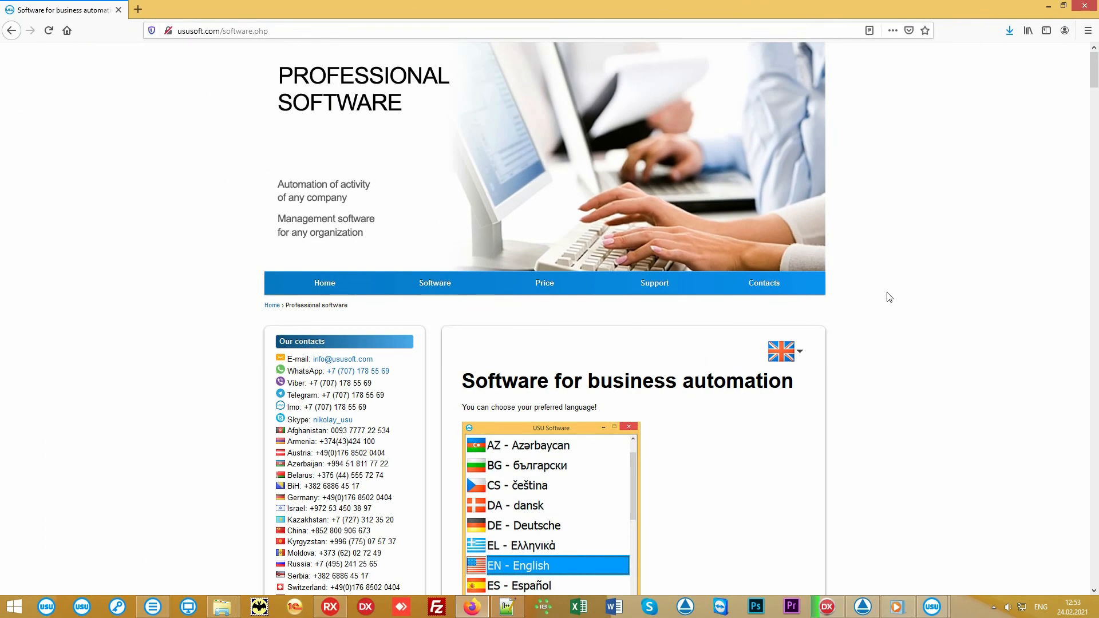
Step: Open the Contacts page of the ususoft.com website in the browser and look through the contact details
click(760, 289)
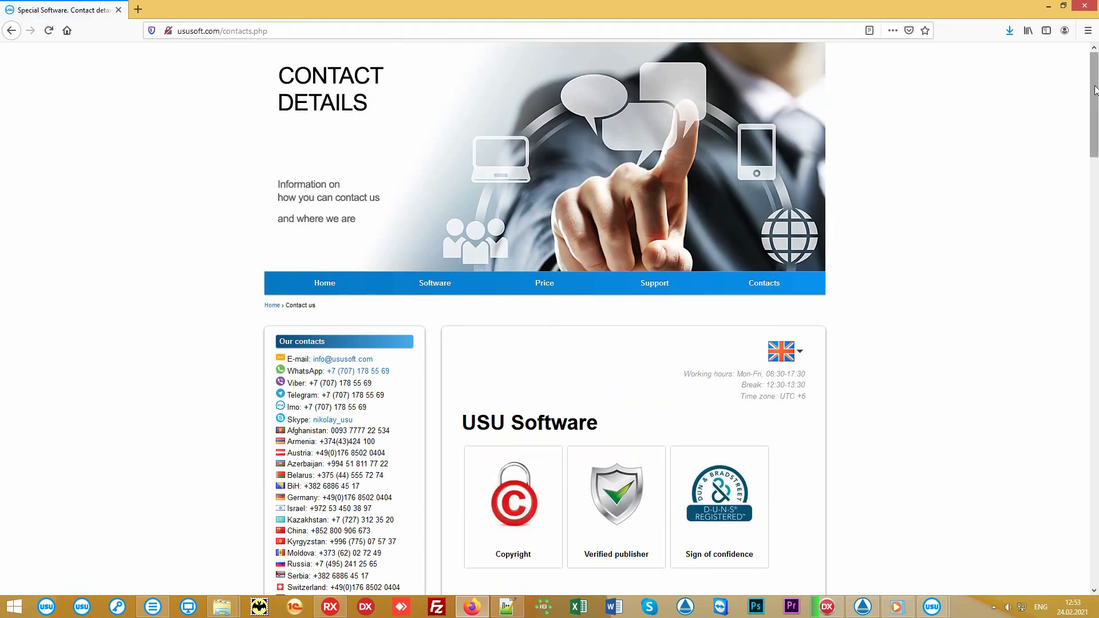
scroll(1095, 94, down, 3)
mouse_move(1096, 94)
mouse_down()
mouse_move(1095, 444)
mouse_move(1096, 83)
mouse_up()
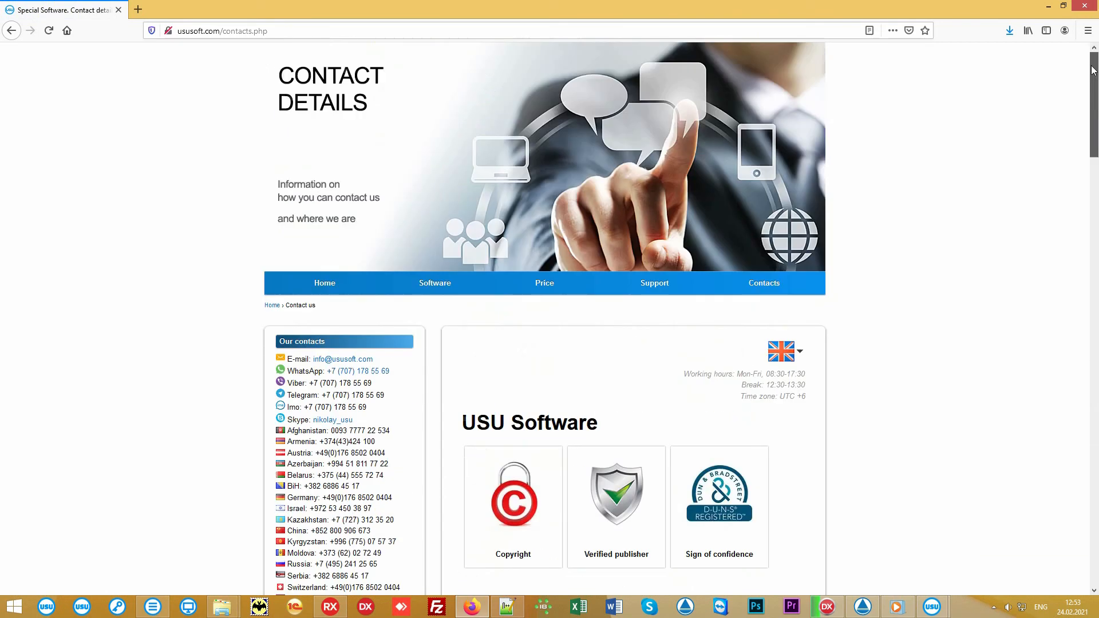